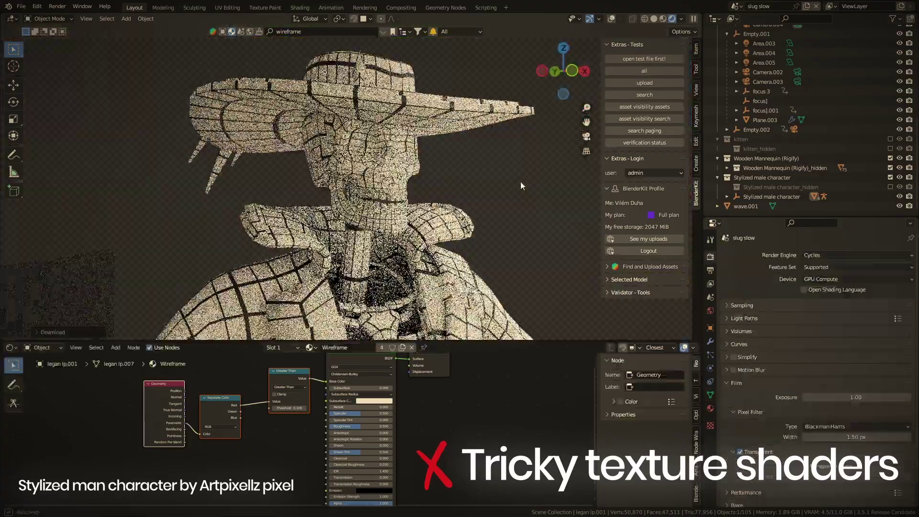
# Step: Set the Wireframe modifier's thickness to 0.001 m on the stylized male character's body
pyautogui.moveTo(521, 182); pyautogui.dragTo(422, 191, button='middle')
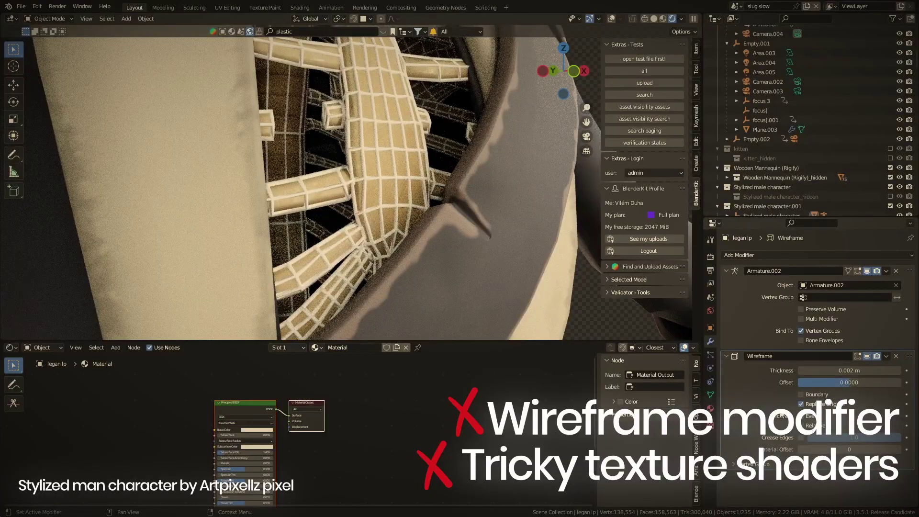
pyautogui.press('BackSpace')
pyautogui.click(853, 370)
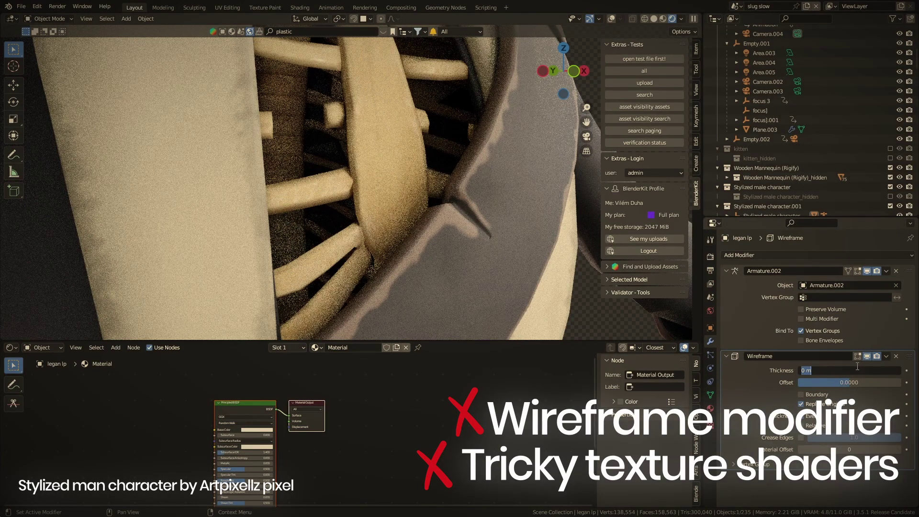
pyautogui.write('0.001')
pyautogui.press('Return')
pyautogui.scroll(3, 432, 270)
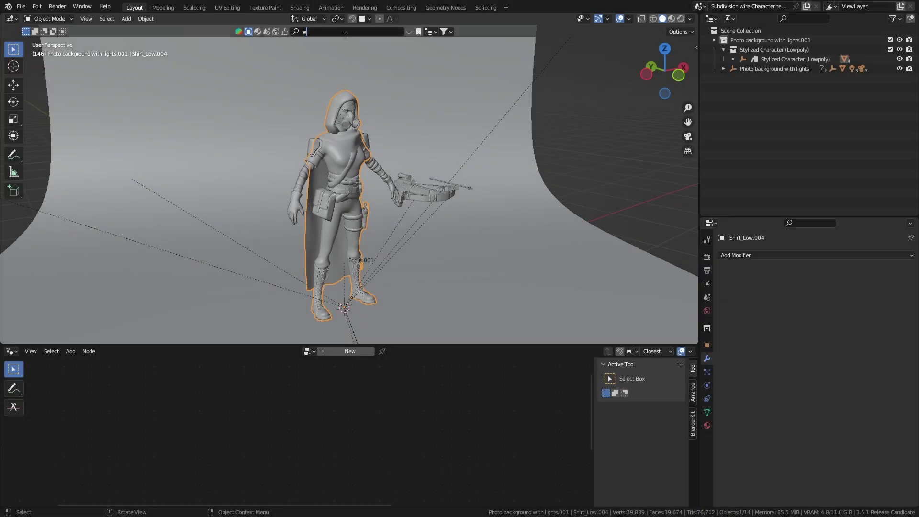
# Step: Search the model assets for "wireframe" and place the subdivision wireframe render setup at the character's feet
pyautogui.press('Return')
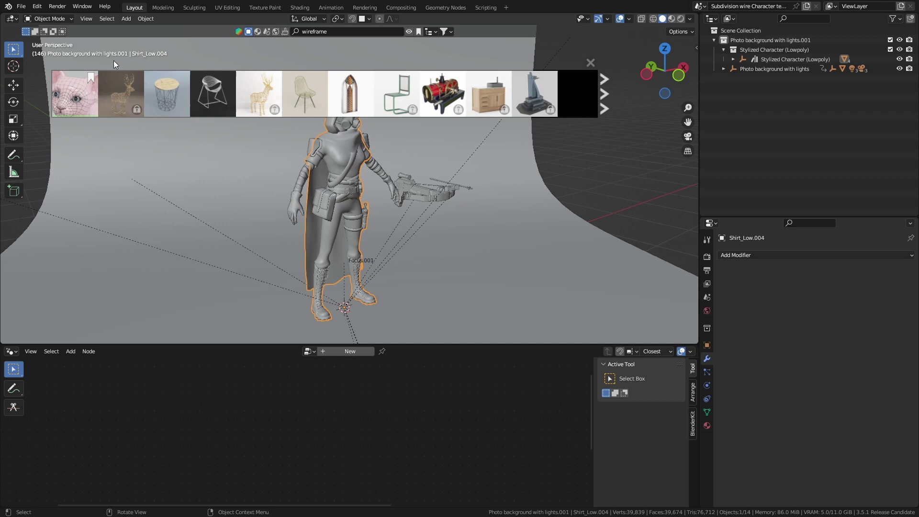
pyautogui.moveTo(72, 91)
pyautogui.mouseDown()
pyautogui.moveTo(91, 115)
pyautogui.moveTo(75, 99)
pyautogui.mouseUp()
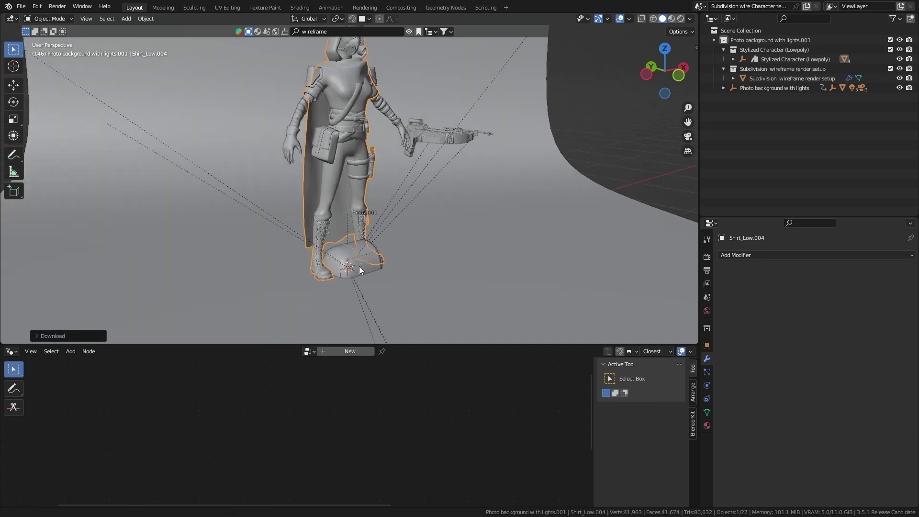
pyautogui.scroll(2, 359, 266)
# Step: Add a Geometry Nodes modifier to the shirt mesh and assign it the "Subdivision surface visualise" node group
pyautogui.click(765, 256)
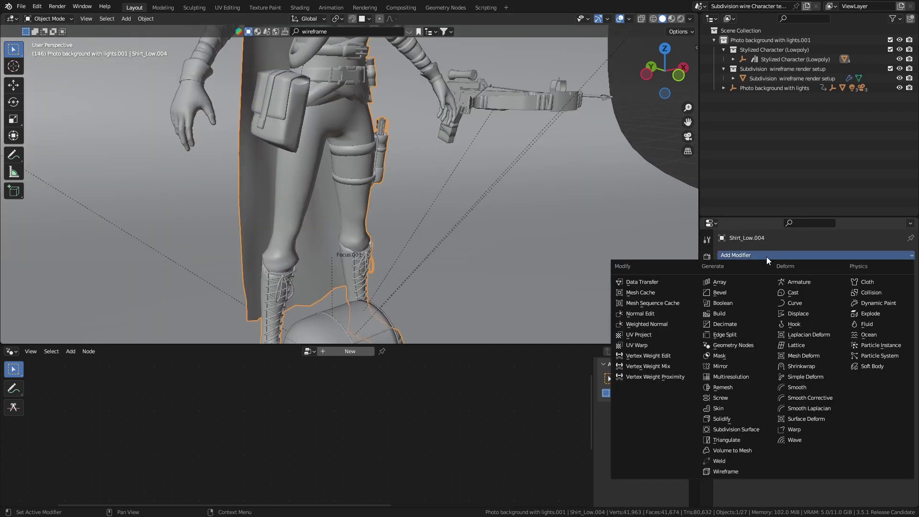
pyautogui.click(734, 345)
pyautogui.click(728, 285)
pyautogui.press('Return')
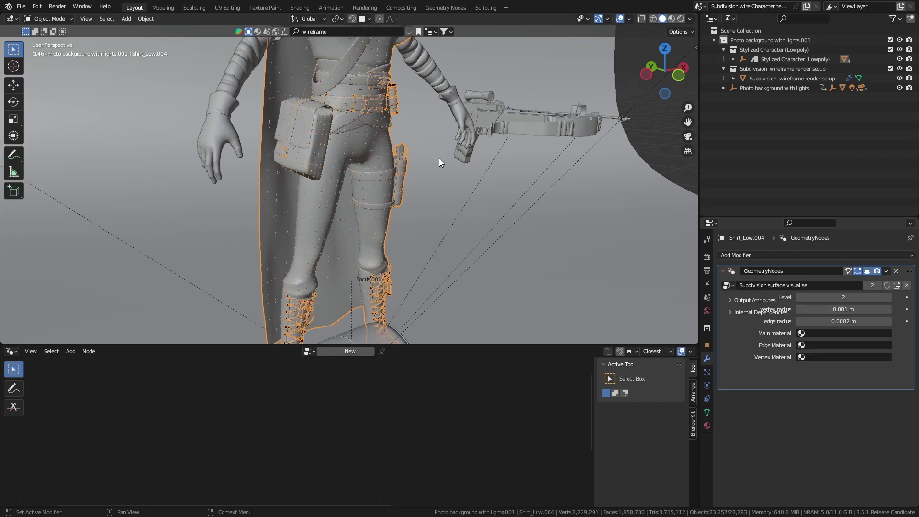
pyautogui.press('KP_Decimal')
# Step: Set the modifier's main material to surface_simple and both its edge and vertex materials to wire_black
pyautogui.click(792, 334)
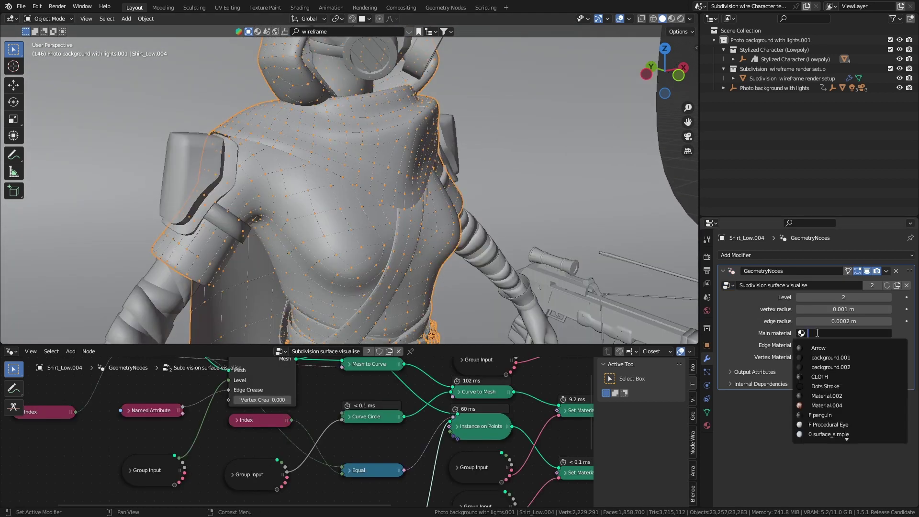
pyautogui.write('surfa')
pyautogui.click(818, 346)
pyautogui.click(817, 345)
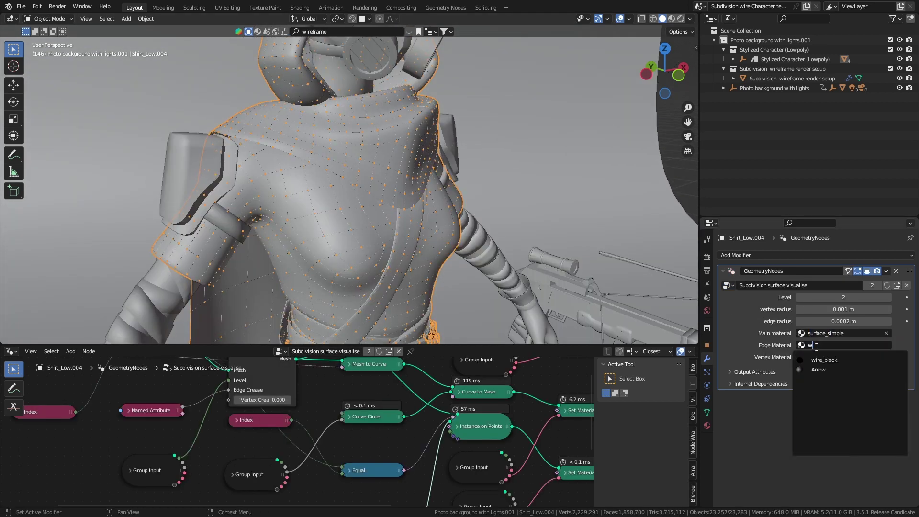
pyautogui.write('wire')
pyautogui.click(817, 347)
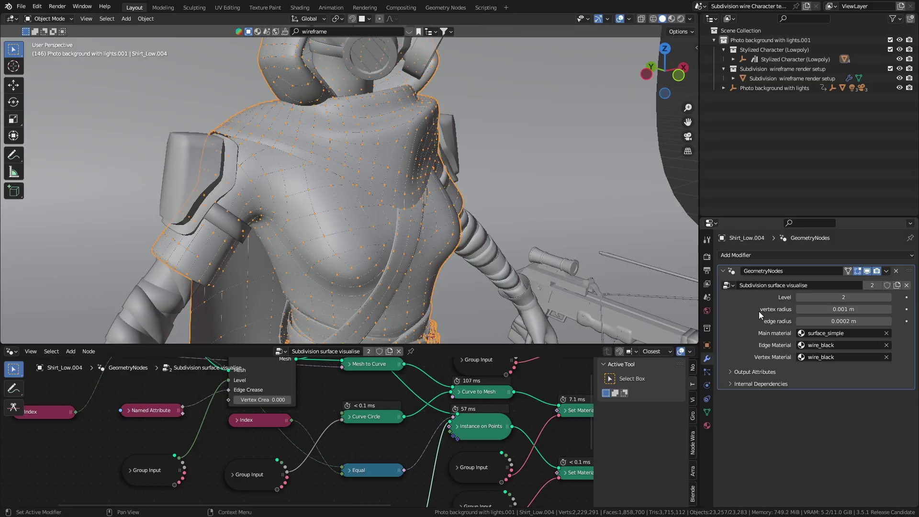
# Step: Switch the viewport to rendered shading and inspect the wireframe lines across the character's torso
pyautogui.scroll(-3, 563, 133)
pyautogui.click(681, 18)
pyautogui.scroll(6, 387, 223)
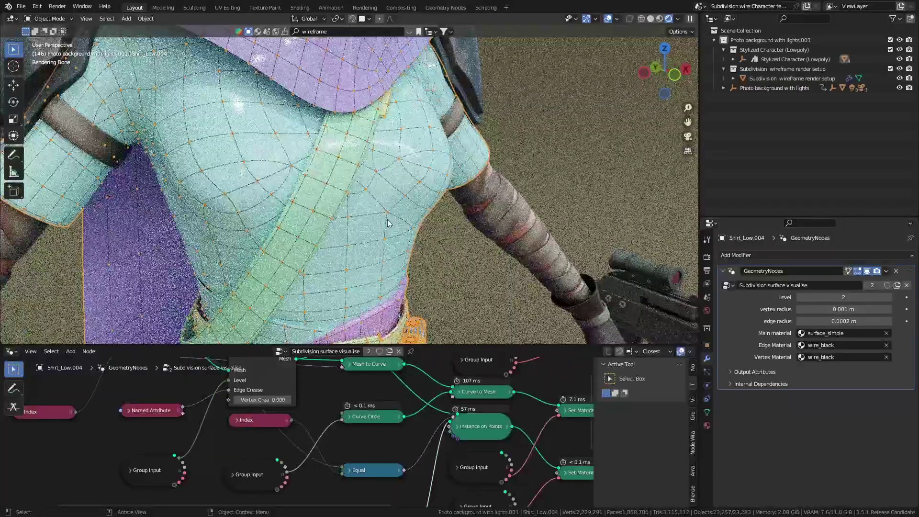
pyautogui.keyDown('shift'); pyautogui.moveTo(388, 224); pyautogui.dragTo(421, 120, button='middle'); pyautogui.keyUp('shift')
pyautogui.keyDown('shift'); pyautogui.moveTo(375, 268); pyautogui.dragTo(375, 148, button='middle'); pyautogui.keyUp('shift')
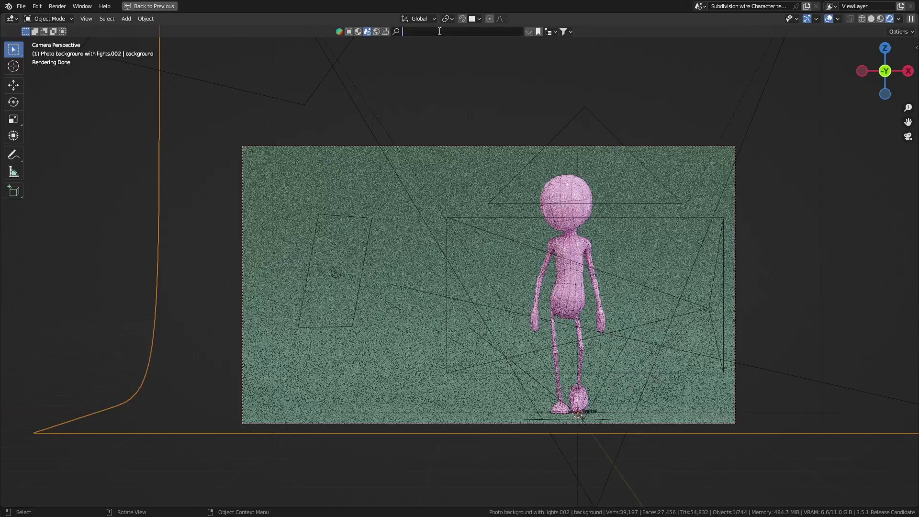
# Step: Search the scene assets for "wire", view the subdivision wireframe character template's details and pick that template
pyautogui.write('wire')
pyautogui.press('Return')
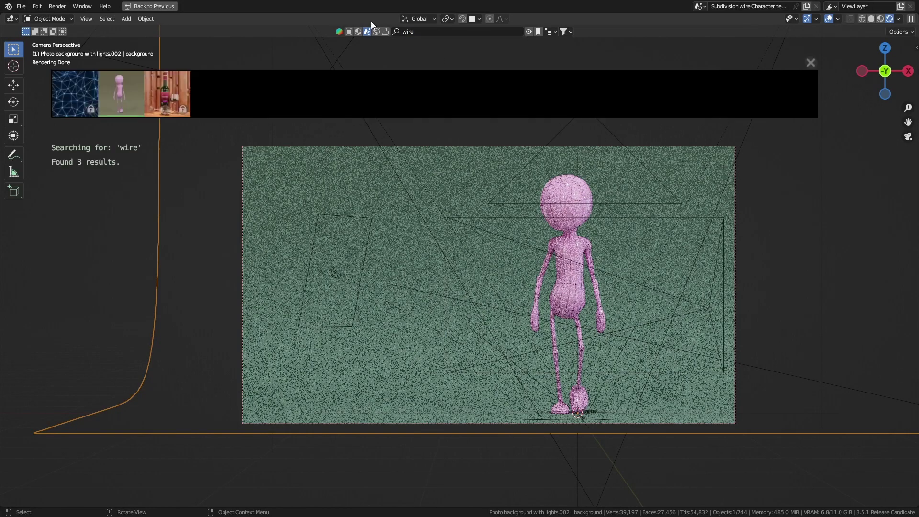
pyautogui.rightClick(119, 92)
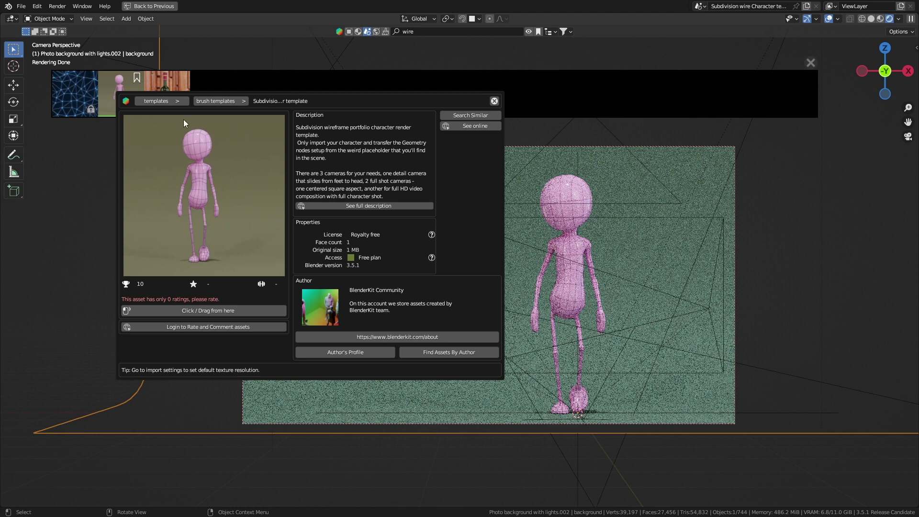
pyautogui.click(494, 101)
pyautogui.click(125, 96)
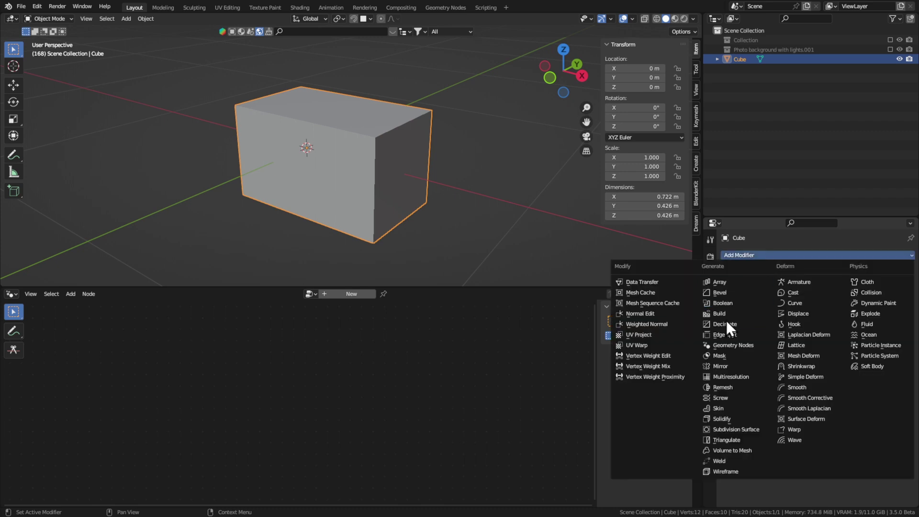
# Step: Give the cube a Geometry Nodes modifier with a new node tree, and insert a Subdivision Surface node with level 2
pyautogui.click(720, 344)
pyautogui.click(354, 294)
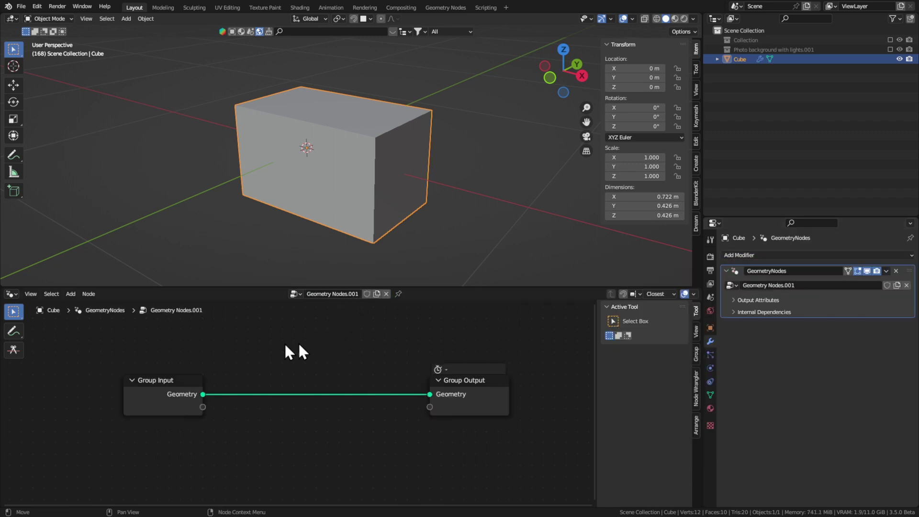
pyautogui.click(72, 294)
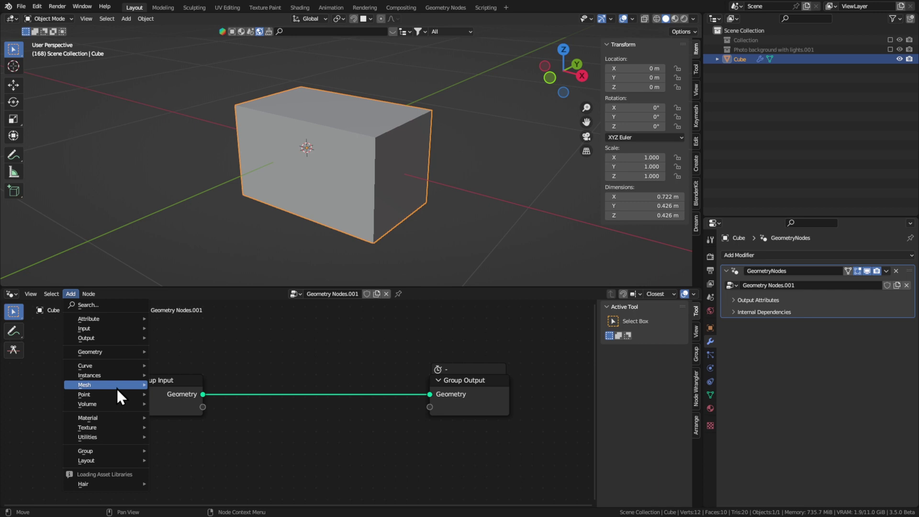
pyautogui.moveTo(137, 385)
pyautogui.moveTo(219, 417)
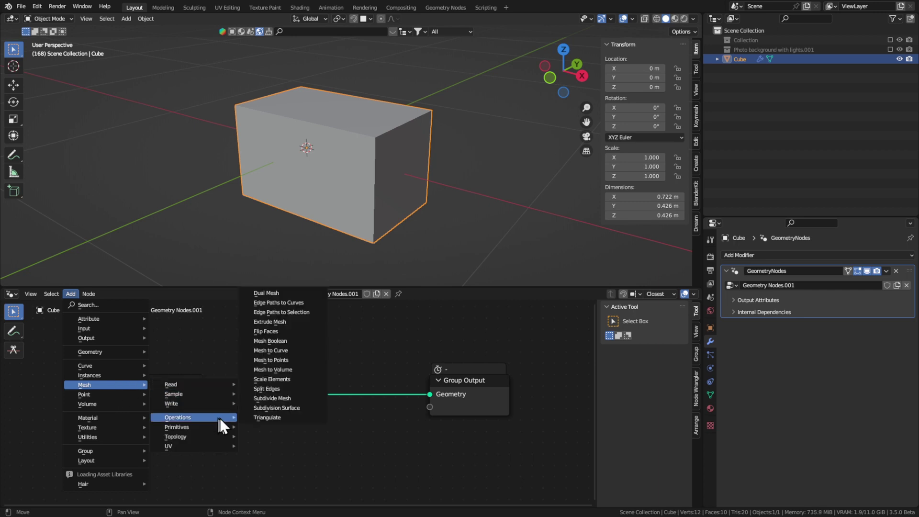
pyautogui.click(268, 410)
pyautogui.click(292, 347)
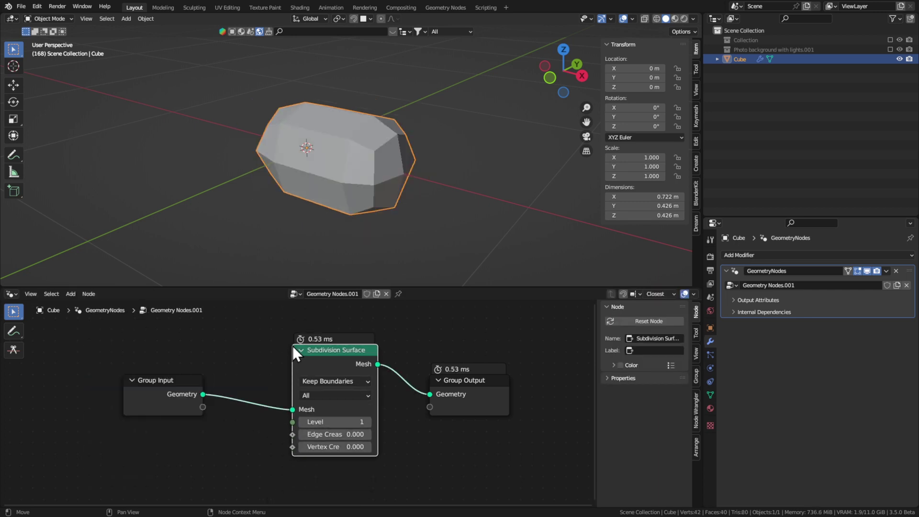
pyautogui.click(368, 421)
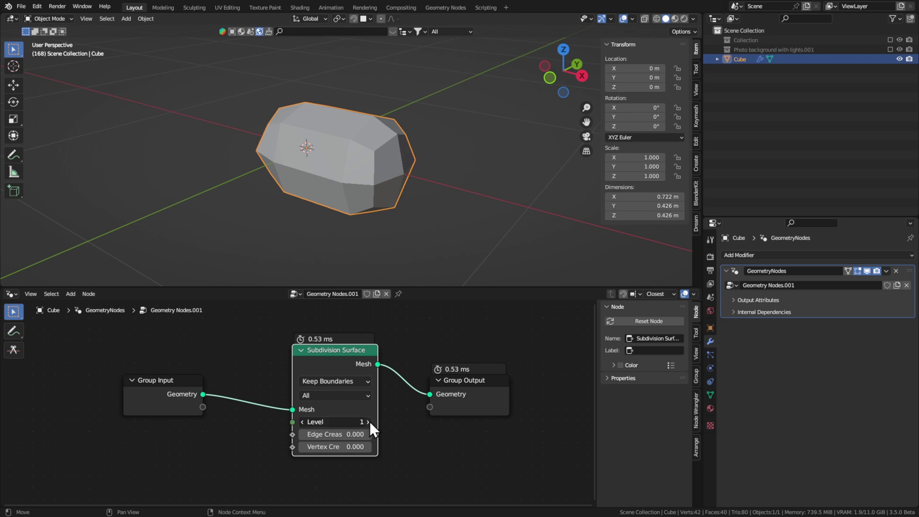
# Step: Add a float Named Attribute node reading "crease" and connect its attribute to the Subdivision Surface node's Edge Crease
pyautogui.moveTo(293, 409); pyautogui.dragTo(250, 342)
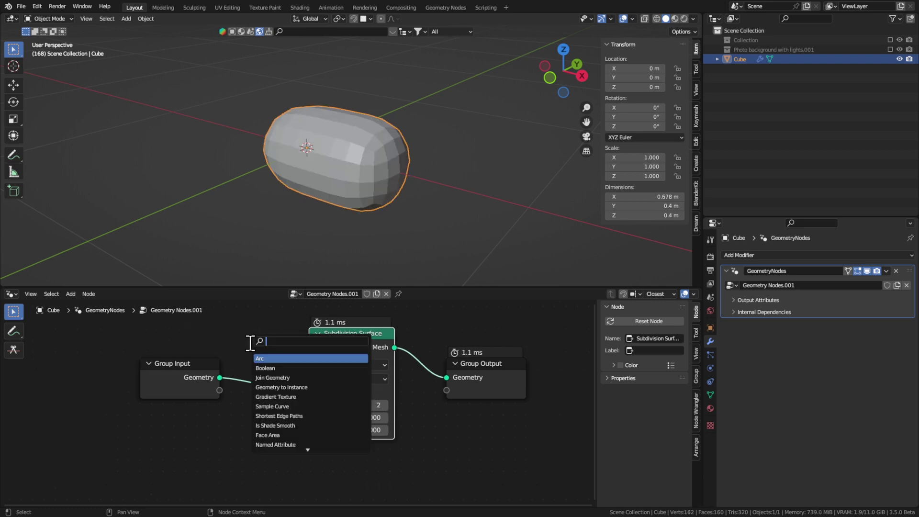
pyautogui.write('named')
pyautogui.press('Return')
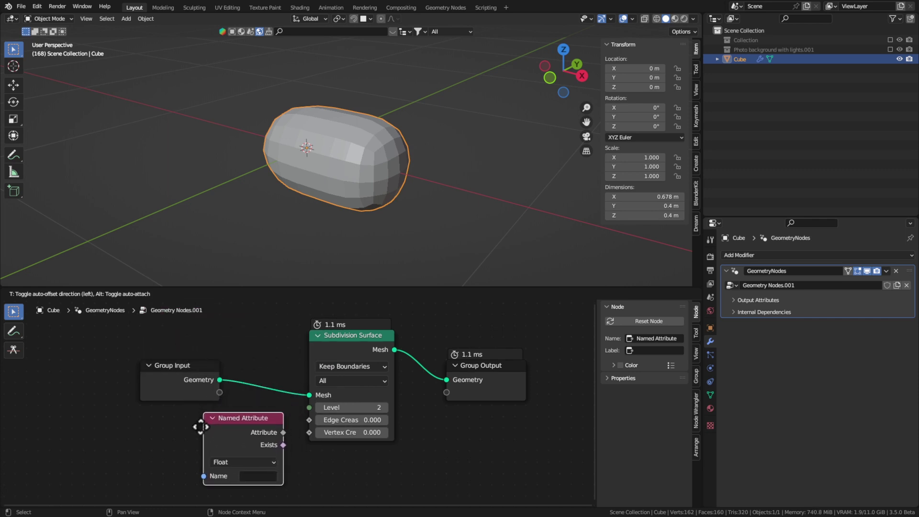
pyautogui.click(216, 430)
pyautogui.moveTo(221, 429); pyautogui.dragTo(212, 374, button='middle')
pyautogui.click(243, 425)
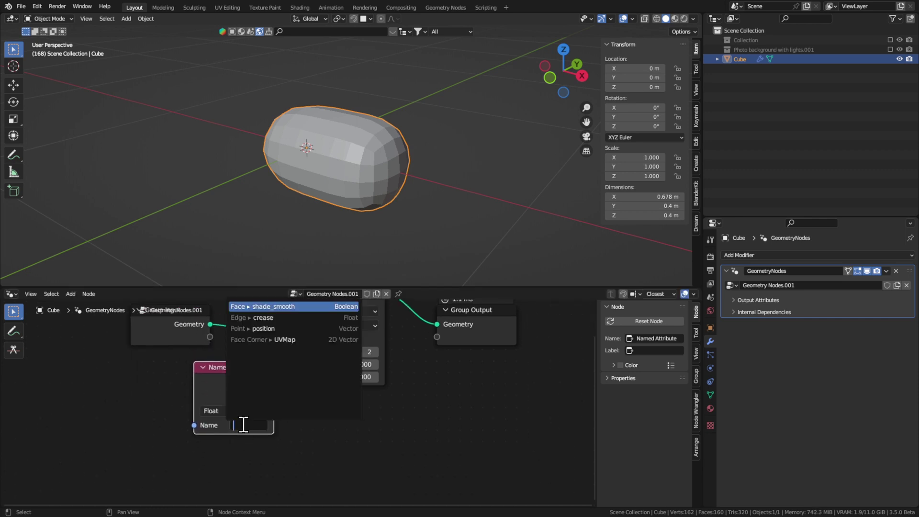
pyautogui.click(263, 318)
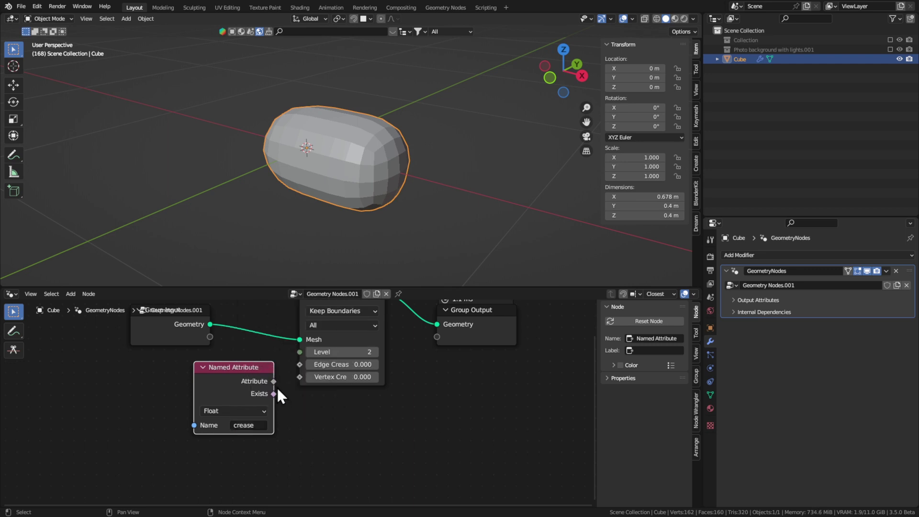
pyautogui.moveTo(275, 383); pyautogui.dragTo(295, 366)
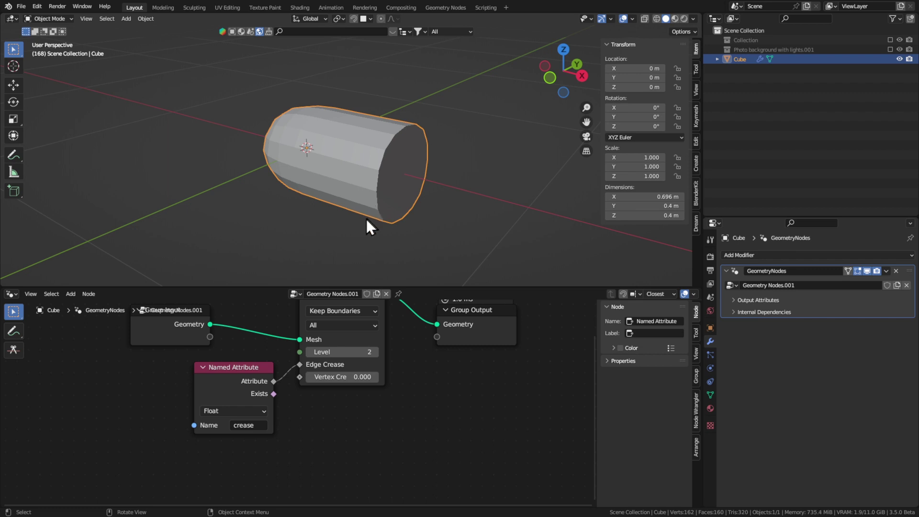
# Step: Move the Group Output farther from the Subdivision Surface node and add a Mesh to Curve node fed by the subdivided mesh
pyautogui.moveTo(438, 324); pyautogui.dragTo(335, 397, button='middle')
pyautogui.moveTo(335, 397); pyautogui.dragTo(515, 362)
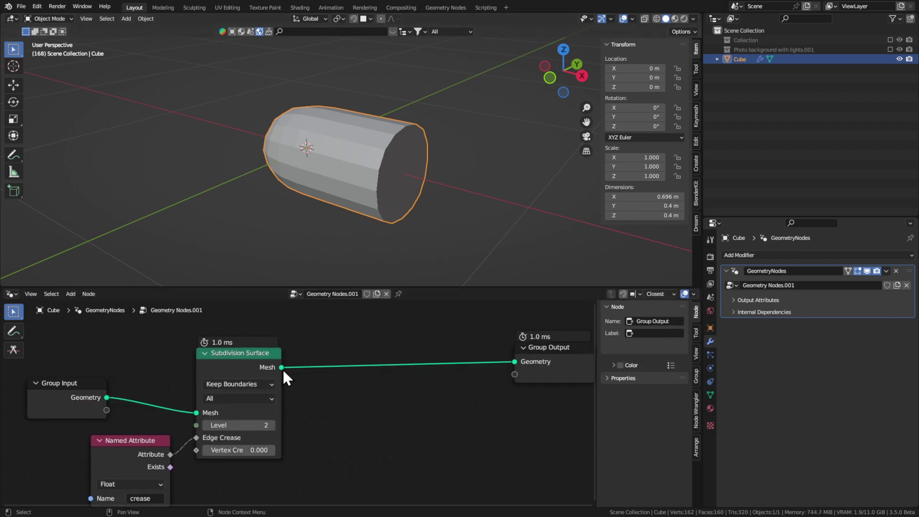
pyautogui.moveTo(282, 368); pyautogui.dragTo(313, 386)
pyautogui.write('mesh to cu')
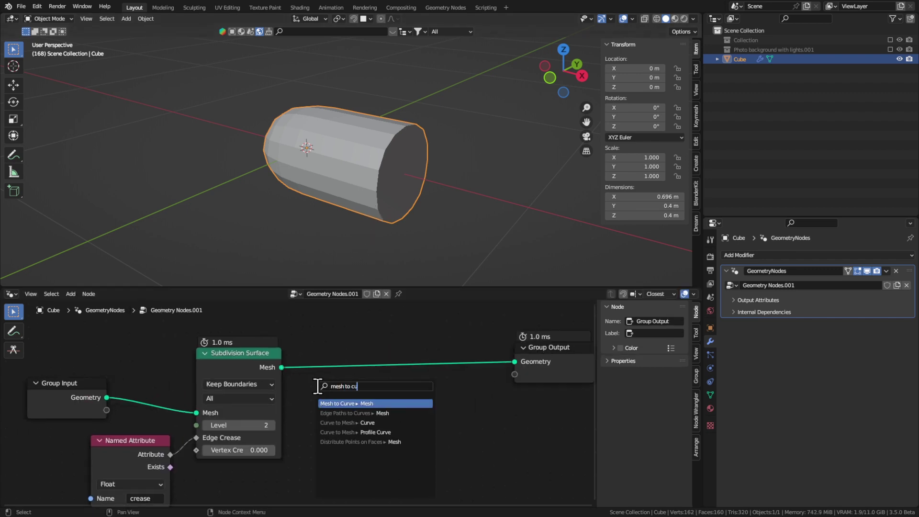
pyautogui.press('Return')
pyautogui.click(327, 385)
pyautogui.scroll(-1, 455, 400)
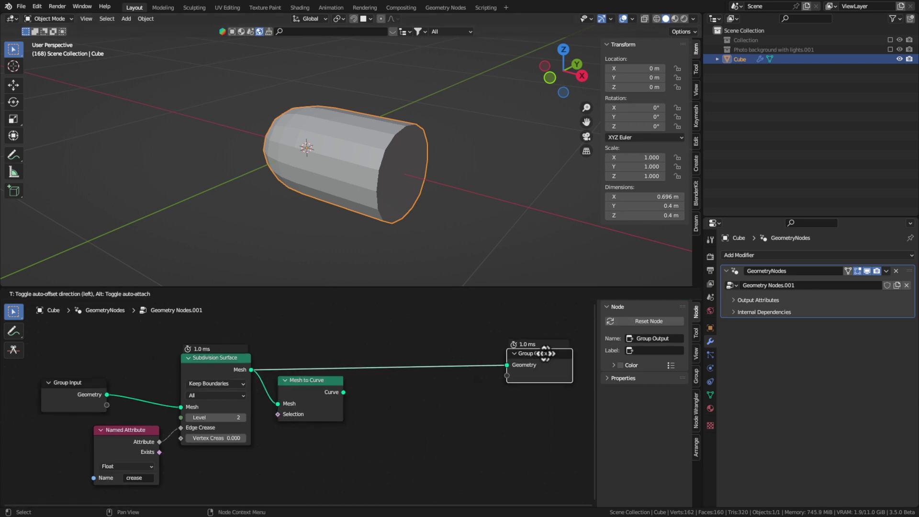
# Step: Add a Curve to Mesh node fed by the Mesh to Curve node's curve output
pyautogui.moveTo(343, 392); pyautogui.dragTo(403, 395)
pyautogui.write('curve to m')
pyautogui.press('Return')
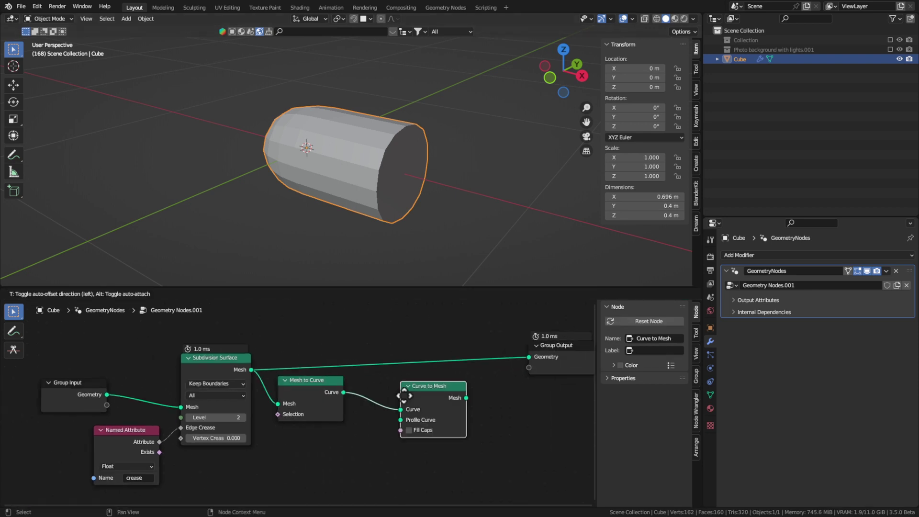
pyautogui.click(396, 387)
pyautogui.moveTo(397, 387); pyautogui.dragTo(264, 394, button='middle')
# Step: Join the Curve to Mesh result with the subdivided mesh through a Join Geometry node placed before the Group Output
pyautogui.moveTo(333, 404); pyautogui.dragTo(350, 390)
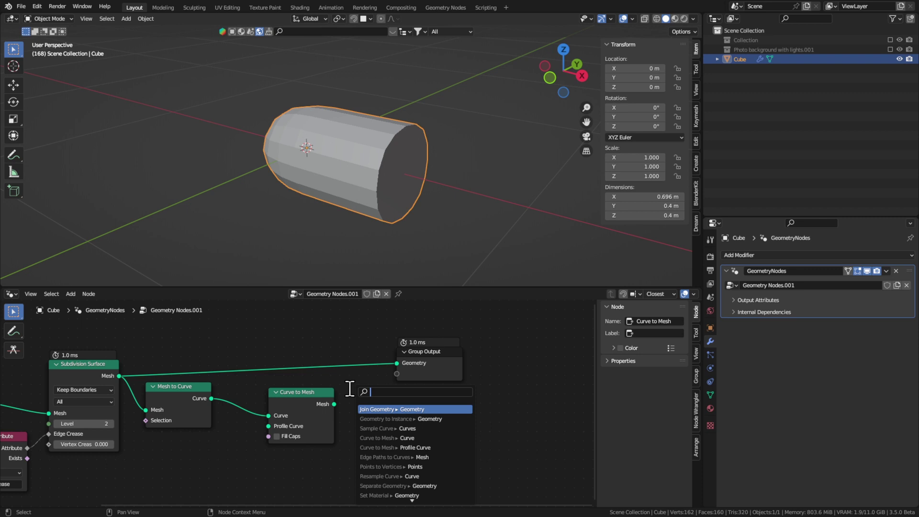
pyautogui.write('joi')
pyautogui.press('Return')
pyautogui.click(368, 352)
pyautogui.moveTo(118, 375); pyautogui.dragTo(235, 376)
pyautogui.moveTo(363, 375); pyautogui.dragTo(367, 374)
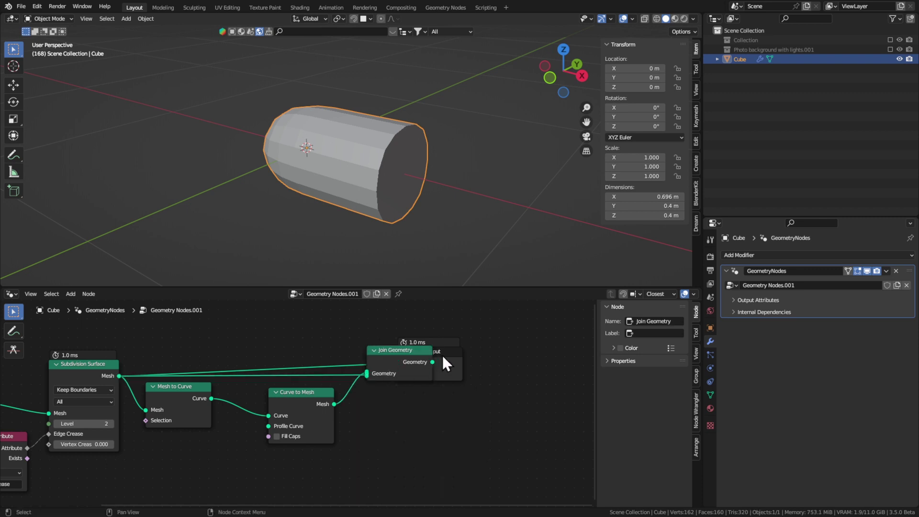
pyautogui.moveTo(442, 357); pyautogui.dragTo(502, 357)
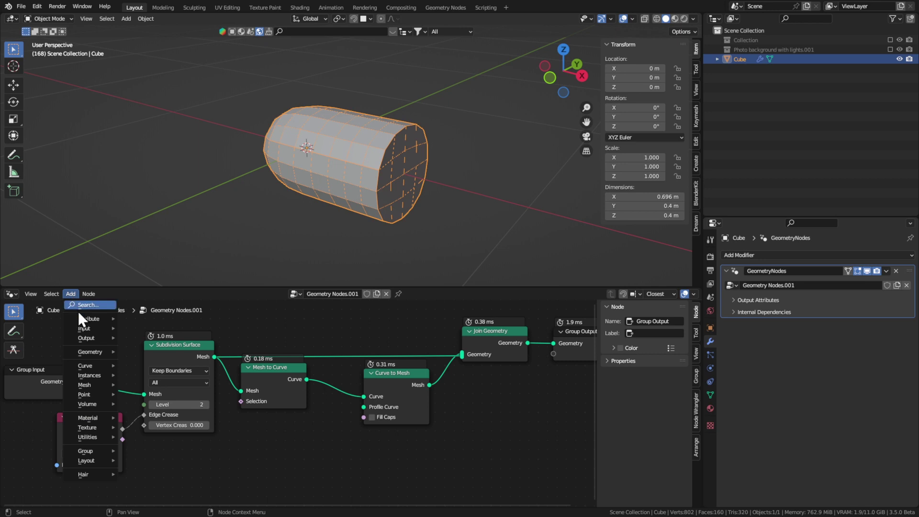
# Step: Add a Curve Circle node and connect its curve to the Curve to Mesh node's Profile Curve
pyautogui.moveTo(90, 365)
pyautogui.moveTo(152, 408)
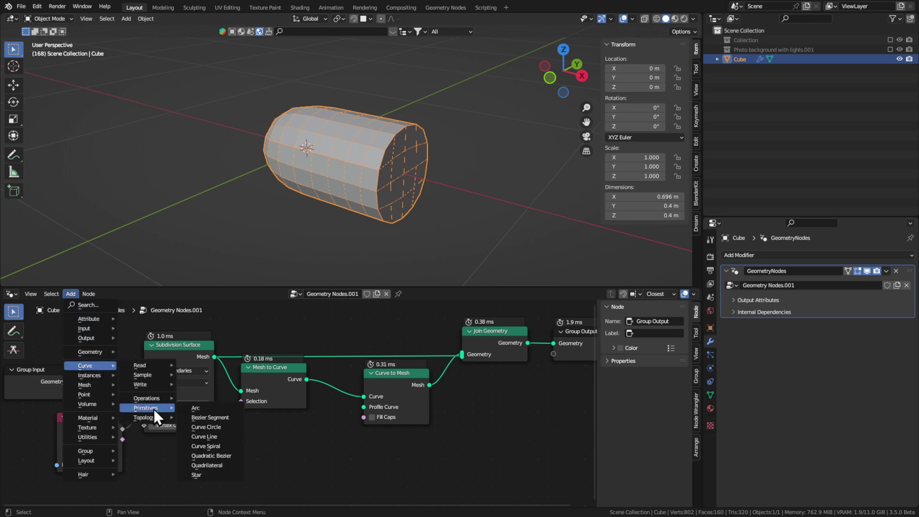
pyautogui.click(210, 427)
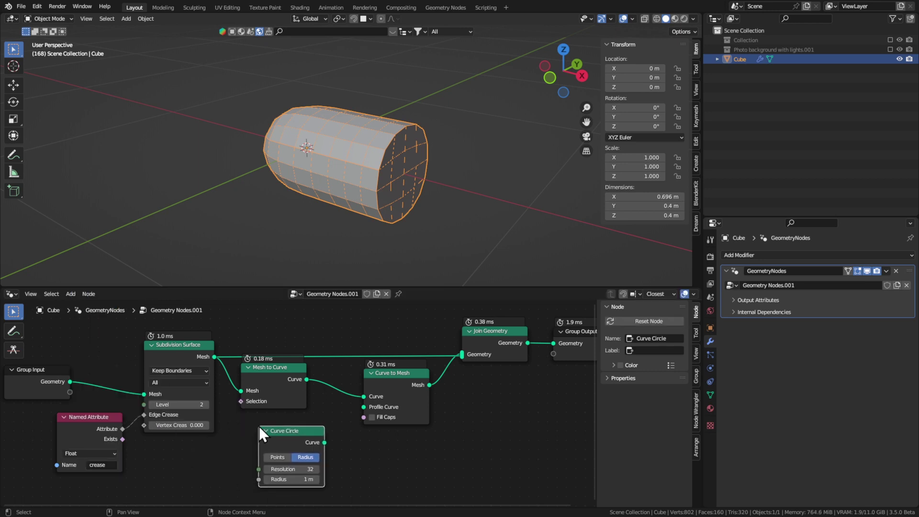
pyautogui.click(259, 425)
pyautogui.moveTo(342, 418); pyautogui.dragTo(346, 416)
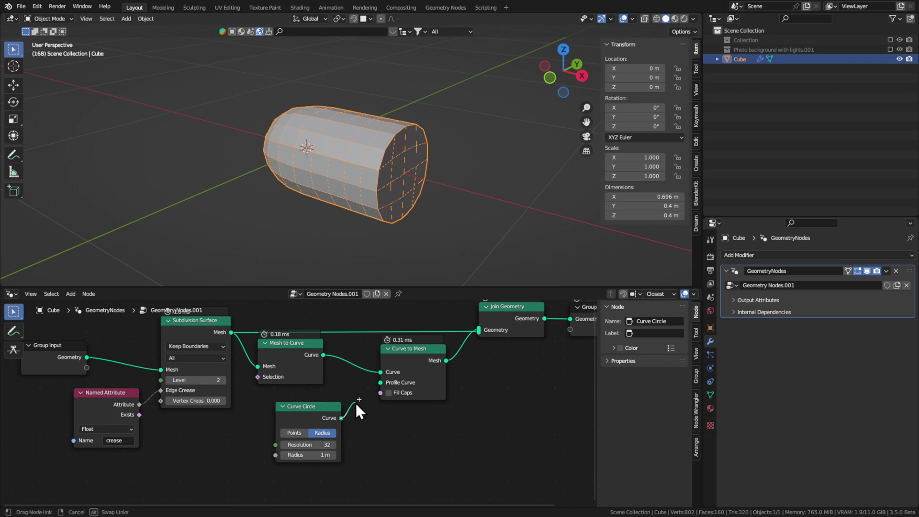
pyautogui.moveTo(377, 384); pyautogui.dragTo(377, 383)
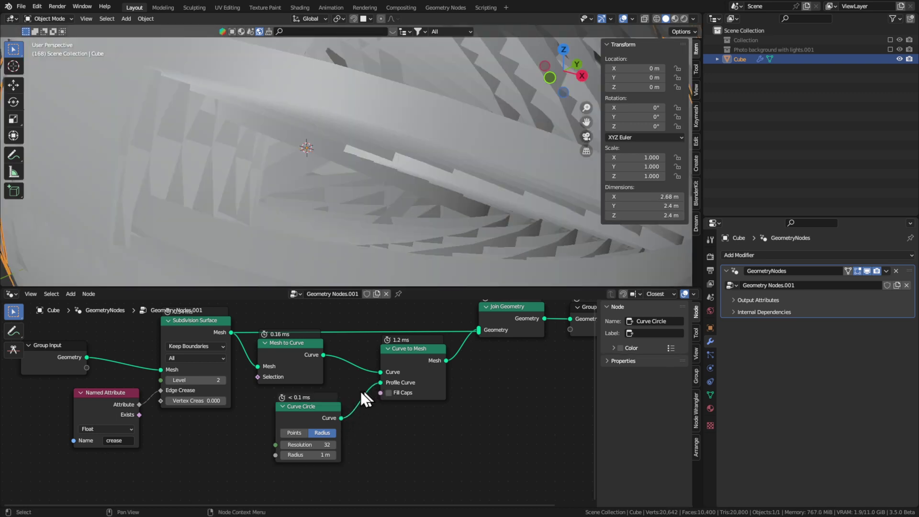
# Step: Set the Curve Circle's radius to 0.001 m and its resolution to 8
pyautogui.click(312, 454)
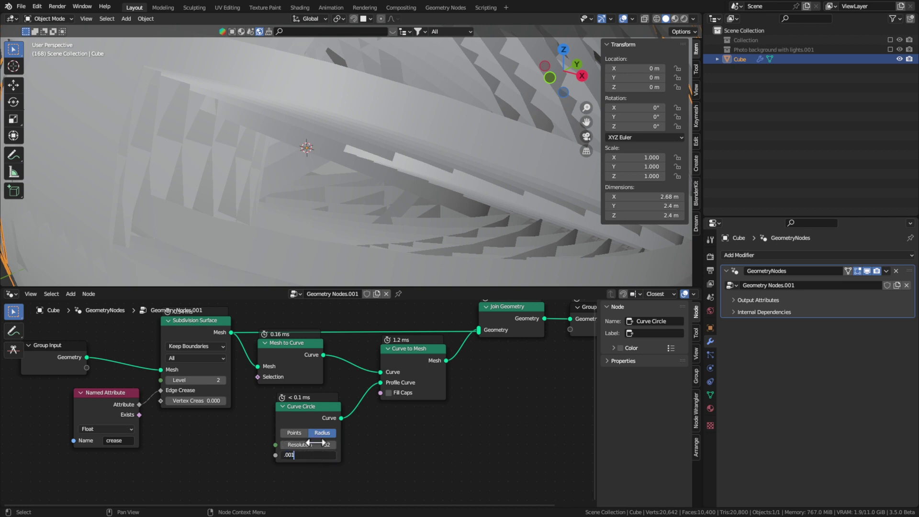
pyautogui.write('.001')
pyautogui.press('Return')
pyautogui.click(315, 444)
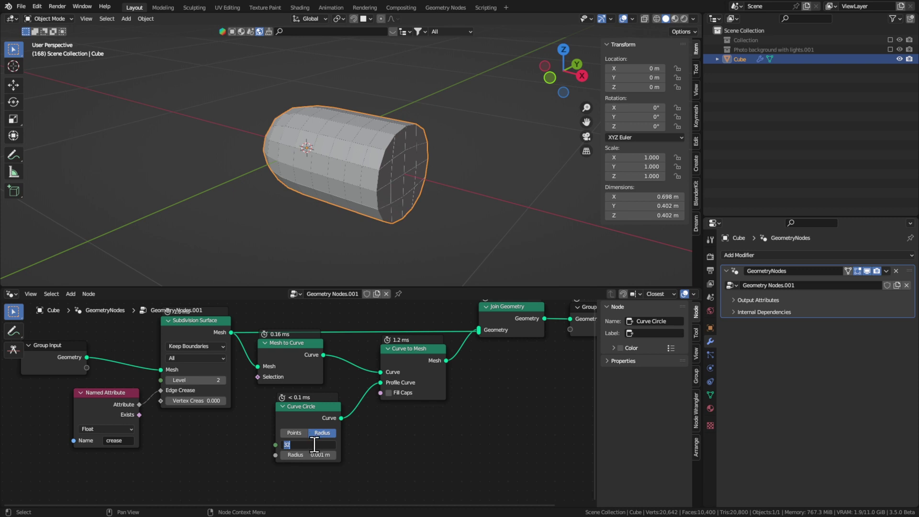
pyautogui.write('8')
pyautogui.press('Return')
pyautogui.scroll(3, 394, 155)
pyautogui.moveTo(394, 155)
pyautogui.mouseDown(button='middle')
pyautogui.moveTo(387, 161)
pyautogui.moveTo(427, 156)
pyautogui.moveTo(390, 162)
pyautogui.mouseUp(button='middle')
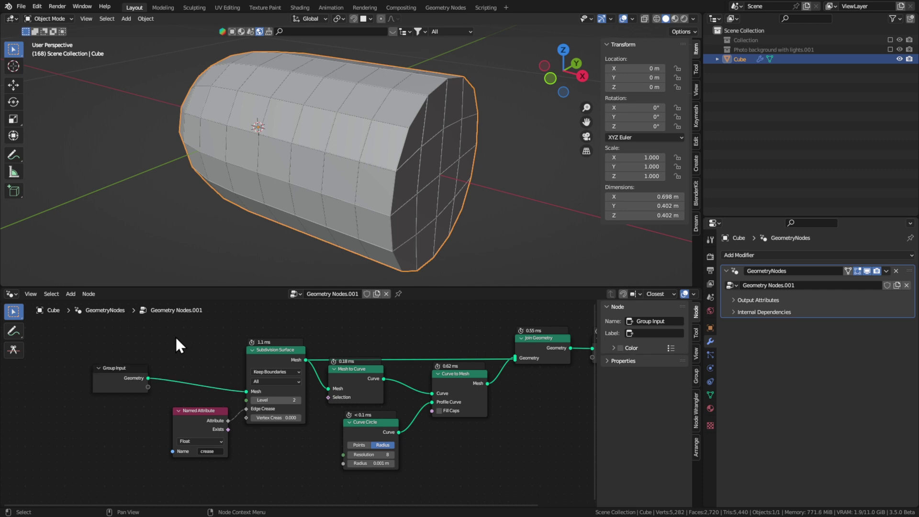
# Step: Insert a Capture Attribute node between the Group Input and Subdivision Surface nodes, spacing the nodes apart
pyautogui.click(73, 295)
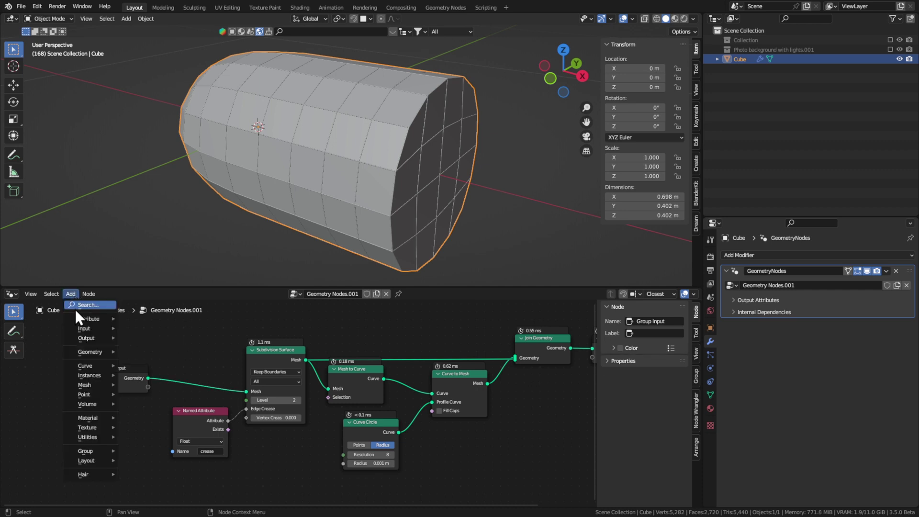
pyautogui.moveTo(79, 317)
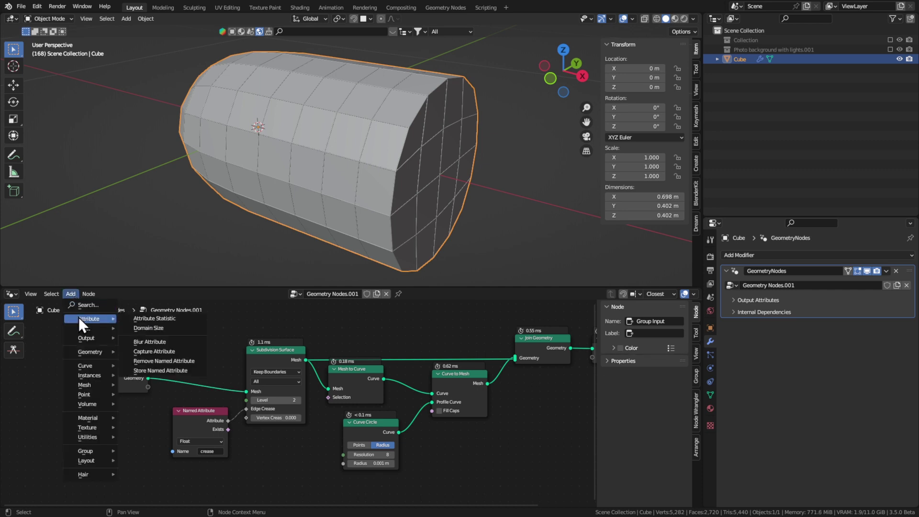
pyautogui.click(163, 351)
pyautogui.click(161, 349)
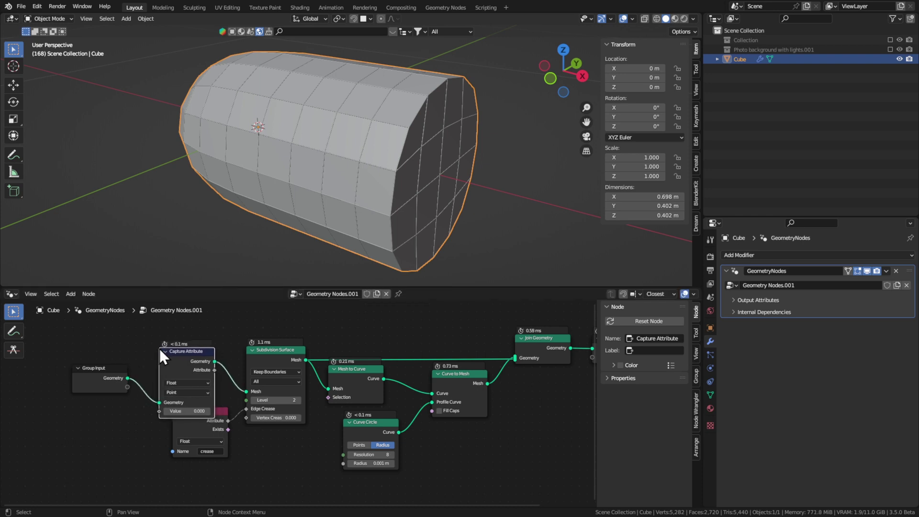
pyautogui.moveTo(188, 359); pyautogui.dragTo(172, 370)
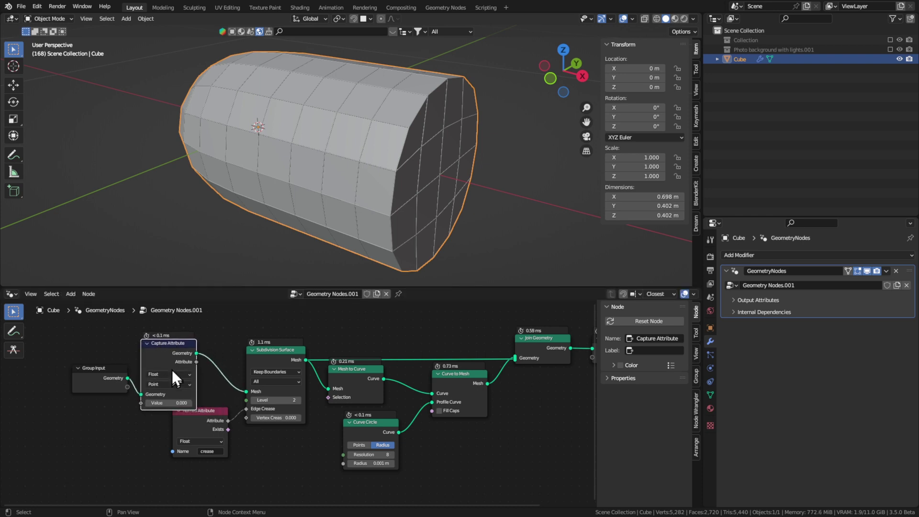
pyautogui.moveTo(172, 370); pyautogui.dragTo(234, 378, button='middle')
pyautogui.moveTo(167, 373)
pyautogui.mouseDown()
pyautogui.moveTo(150, 368)
pyautogui.moveTo(158, 368)
pyautogui.mouseUp()
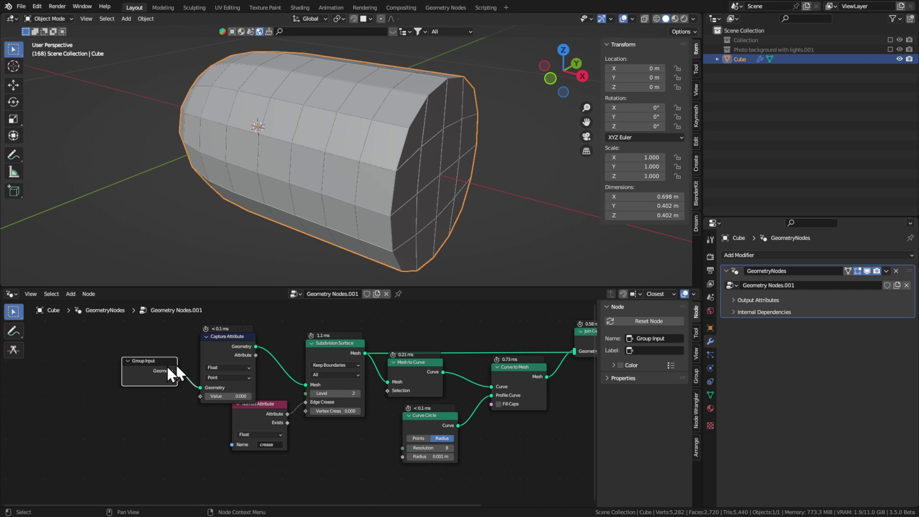
# Step: Set the Capture Attribute to Boolean on the Edge domain with its value enabled, and connect its attribute to the Mesh to Curve Selection
pyautogui.click(217, 368)
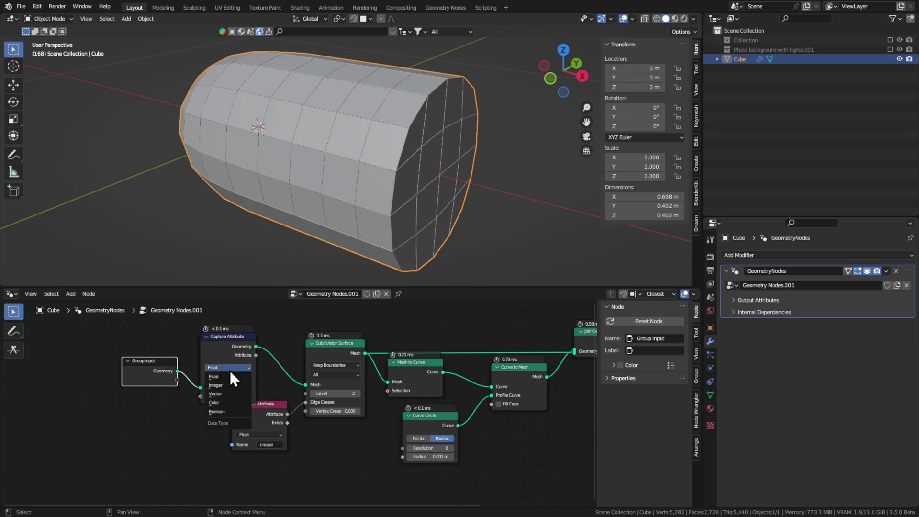
pyautogui.click(226, 410)
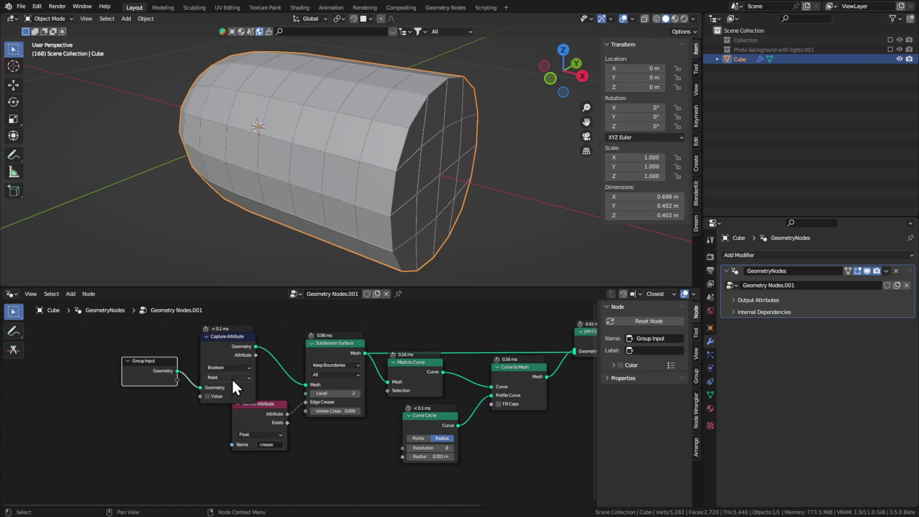
pyautogui.click(232, 378)
pyautogui.click(228, 394)
pyautogui.keyDown('ctrl'); pyautogui.hscroll(2, 235, 361); pyautogui.keyUp('ctrl')
pyautogui.moveTo(234, 360); pyautogui.dragTo(363, 397)
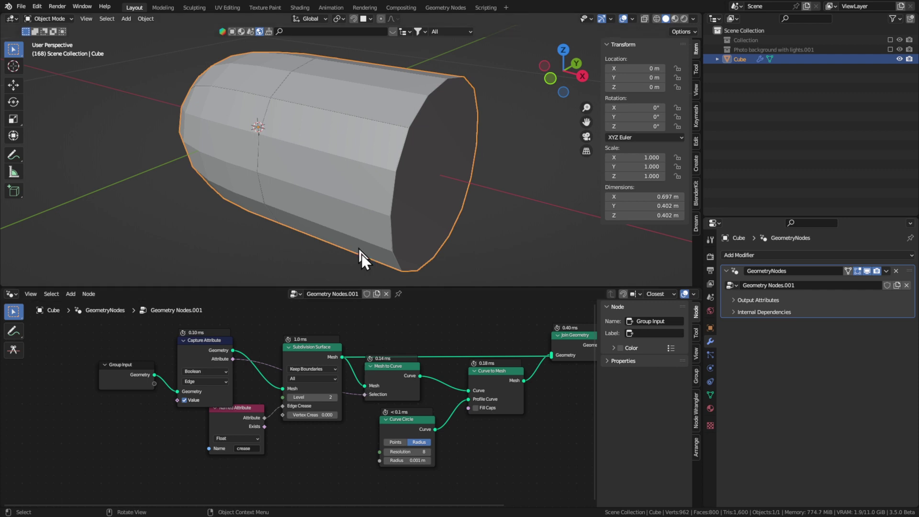
# Step: Thicken the wireframe tubes by setting the Curve Circle's radius to 0.008 m
pyautogui.moveTo(352, 174); pyautogui.dragTo(331, 166, button='middle')
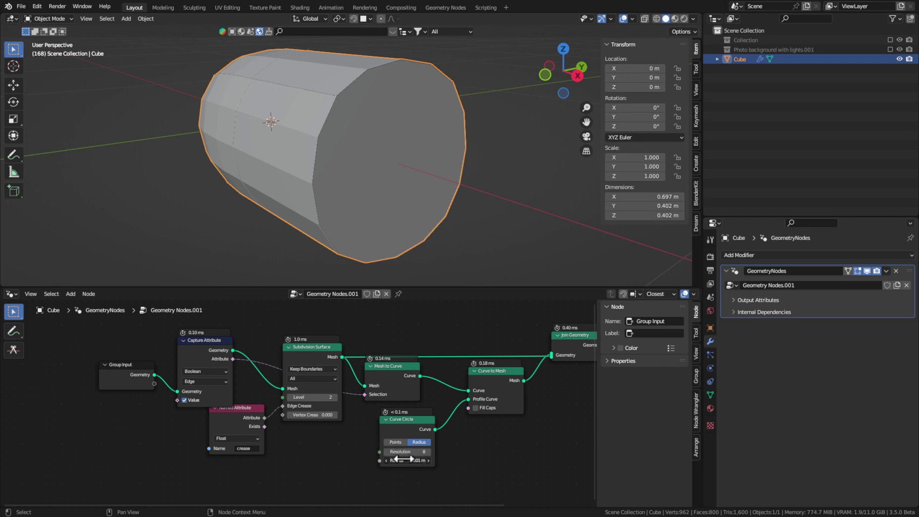
pyautogui.moveTo(405, 460); pyautogui.dragTo(406, 458)
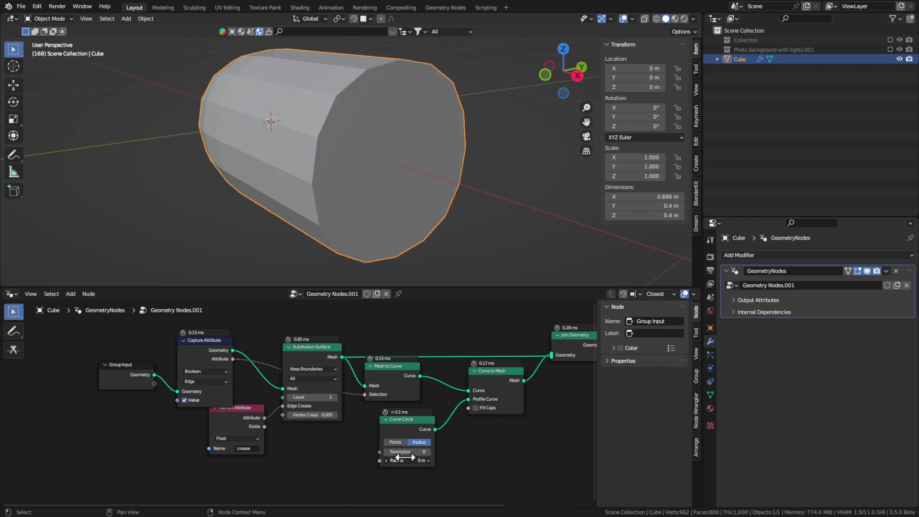
pyautogui.moveTo(405, 458); pyautogui.dragTo(417, 458)
pyautogui.moveTo(345, 249); pyautogui.dragTo(383, 230, button='middle')
# Step: Insert a second Capture Attribute node between the first one and the Subdivision Surface, and set its data type to Integer
pyautogui.moveTo(317, 374); pyautogui.dragTo(224, 346)
pyautogui.keyDown('ctrl'); pyautogui.moveTo(225, 347); pyautogui.dragTo(266, 345, button='middle'); pyautogui.keyUp('ctrl')
pyautogui.click(72, 294)
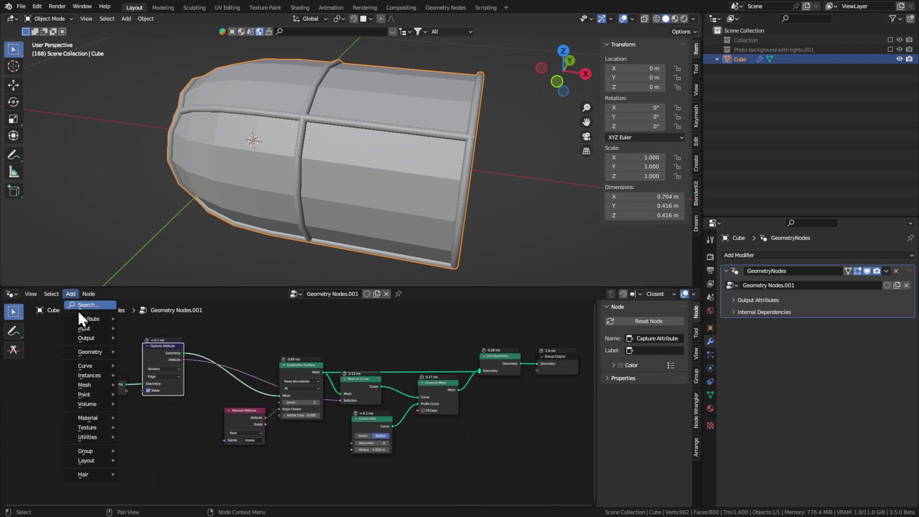
pyautogui.moveTo(80, 317)
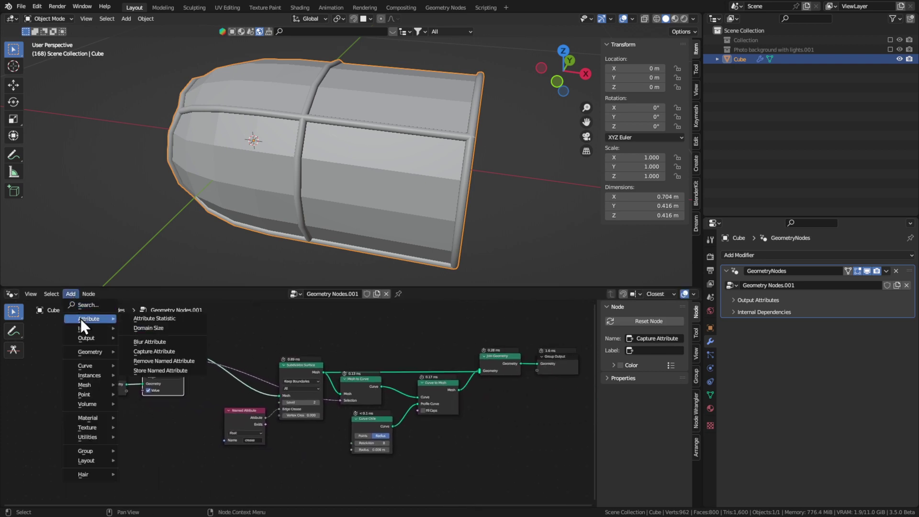
pyautogui.click(166, 351)
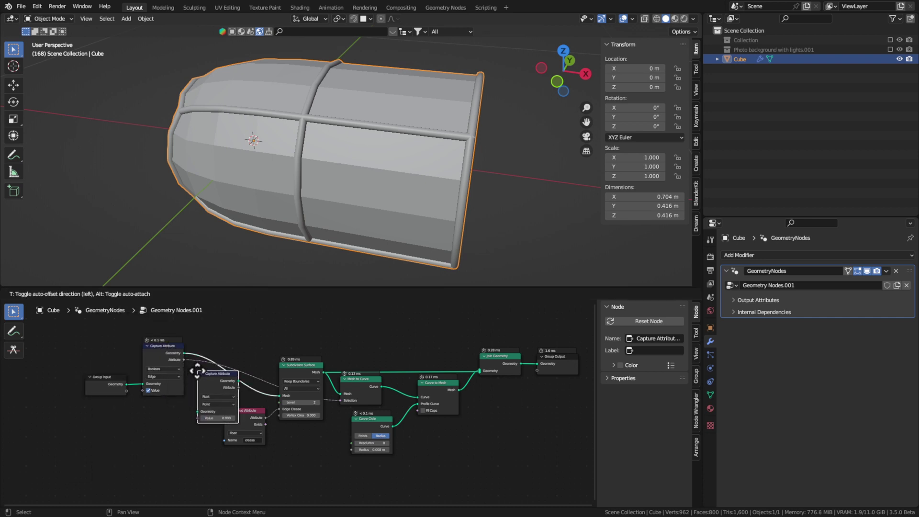
pyautogui.click(199, 371)
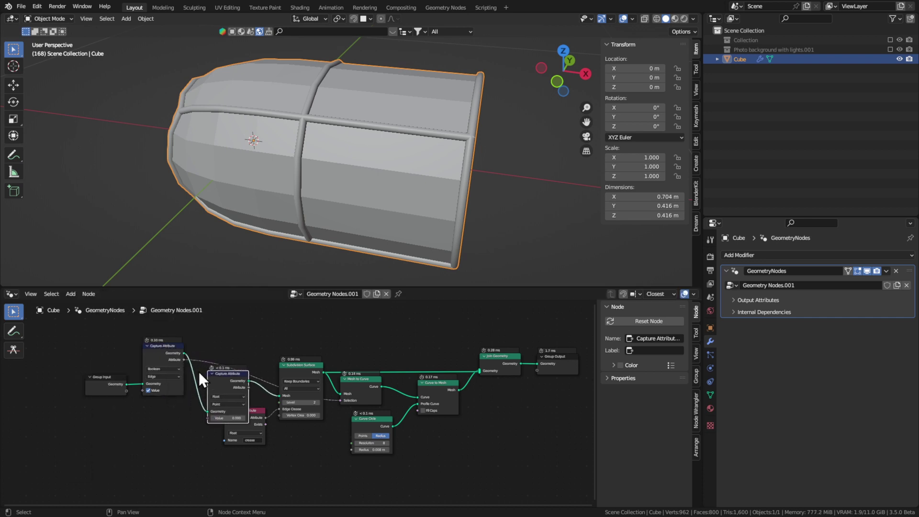
pyautogui.scroll(2, 236, 371)
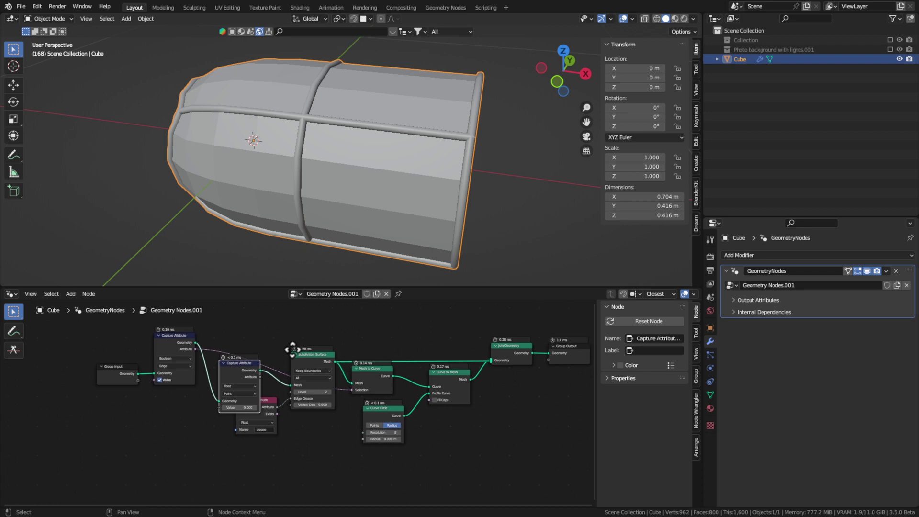
pyautogui.keyDown('ctrl'); pyautogui.moveTo(274, 380); pyautogui.dragTo(309, 345, button='middle'); pyautogui.keyUp('ctrl')
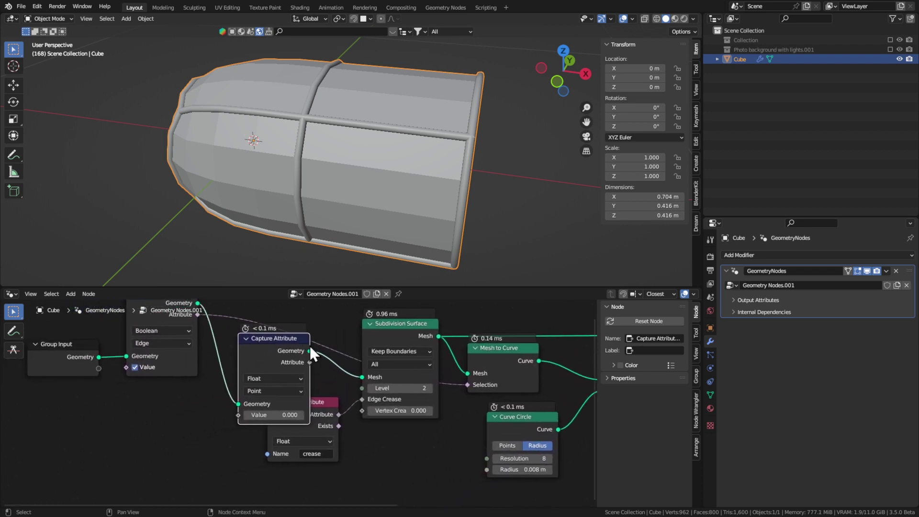
pyautogui.click(284, 379)
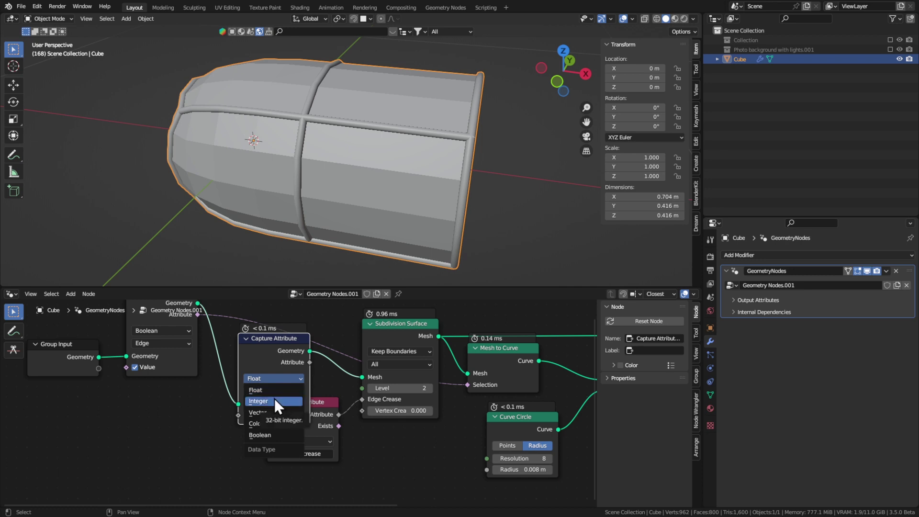
pyautogui.click(273, 399)
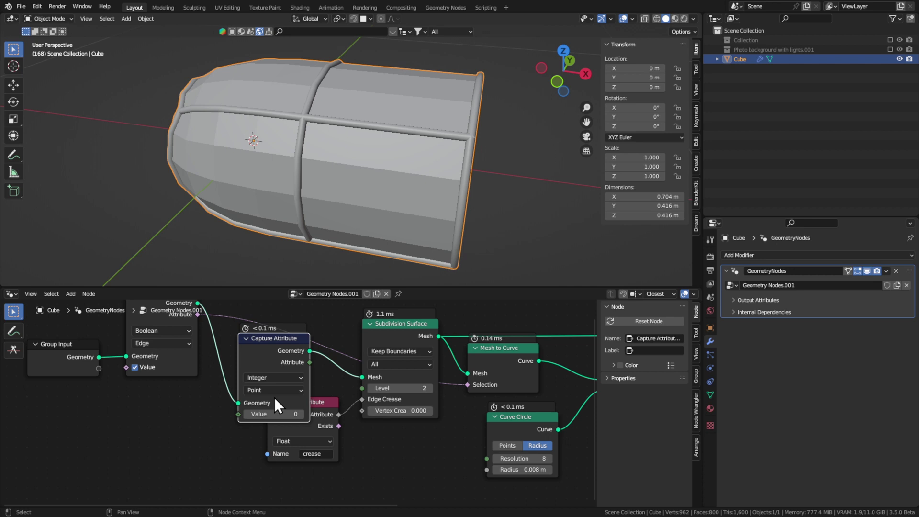
# Step: Add an Index node and connect it to the Value of the Integer Capture Attribute node
pyautogui.press('Home')
pyautogui.click(71, 293)
pyautogui.click(93, 306)
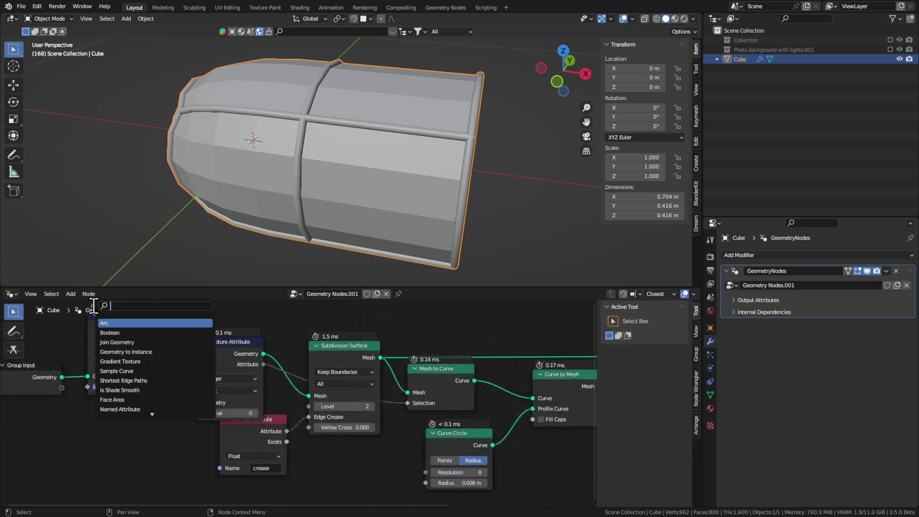
pyautogui.write('inds')
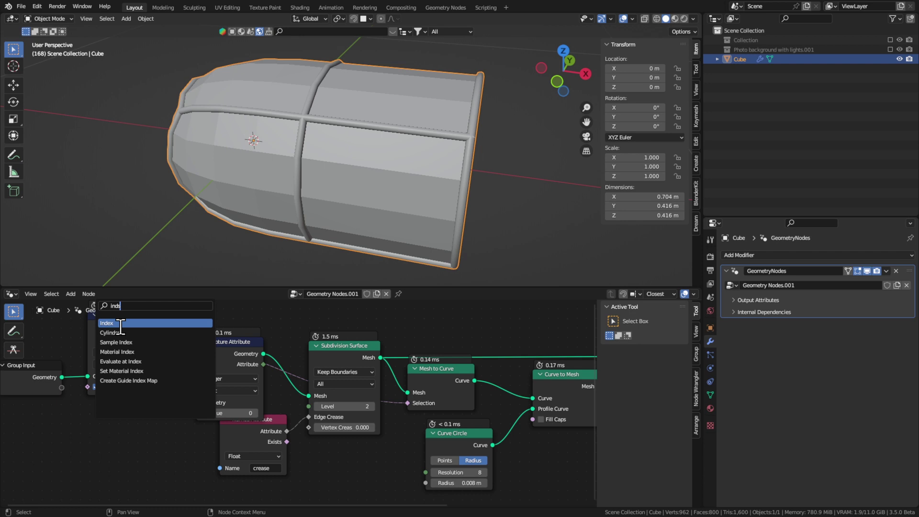
pyautogui.click(121, 324)
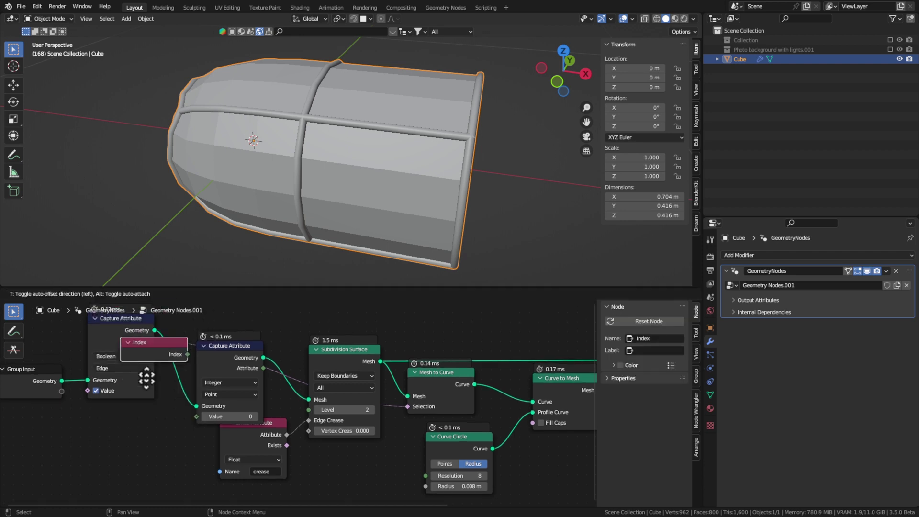
pyautogui.click(143, 450)
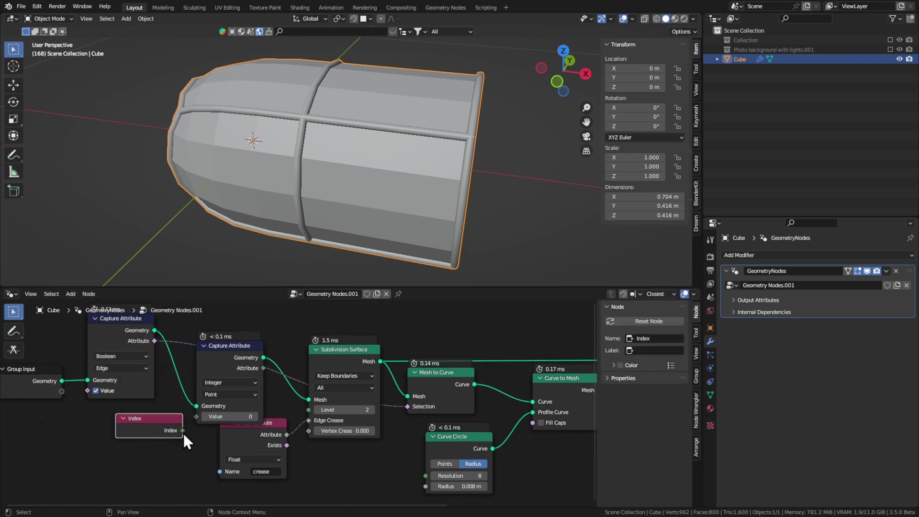
pyautogui.moveTo(183, 431); pyautogui.dragTo(197, 418)
pyautogui.click(266, 353)
# Step: Enlarge the node editor and add an Ico Sphere mesh primitive node below the Named Attribute node
pyautogui.moveTo(67, 288); pyautogui.dragTo(67, 201)
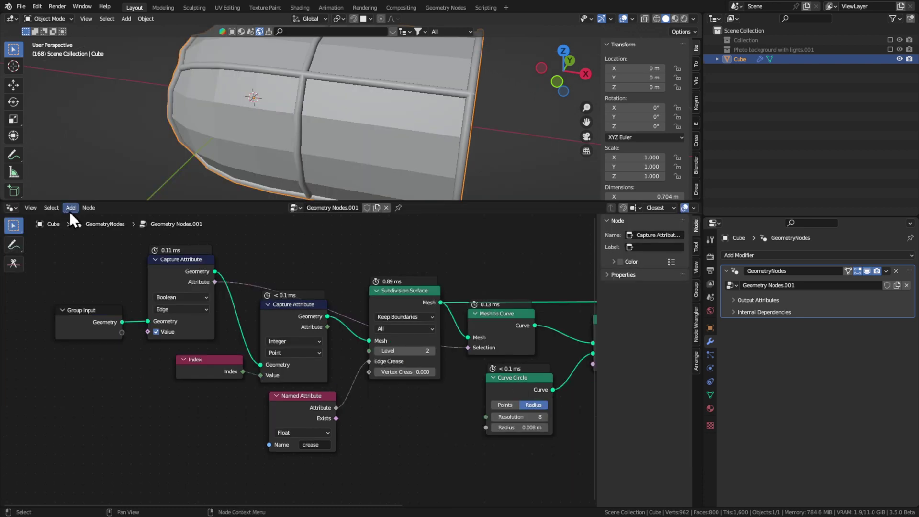
pyautogui.click(71, 211)
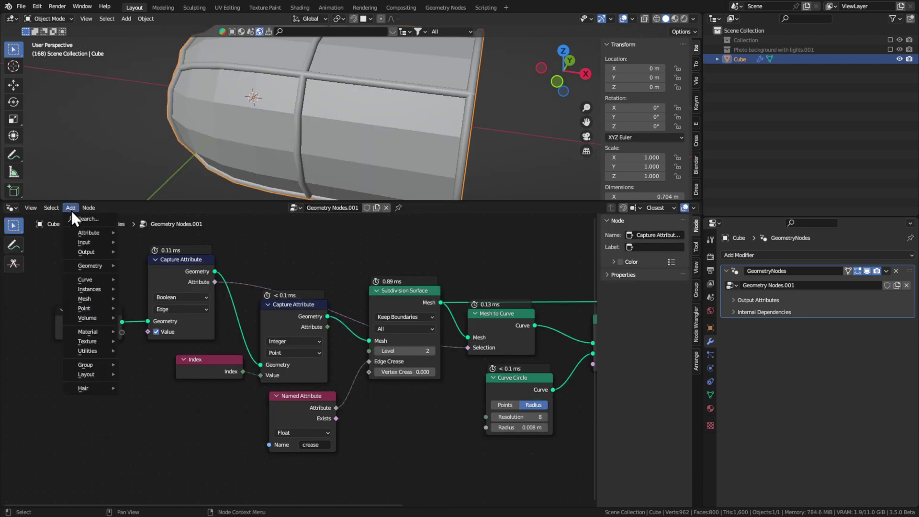
pyautogui.moveTo(96, 297)
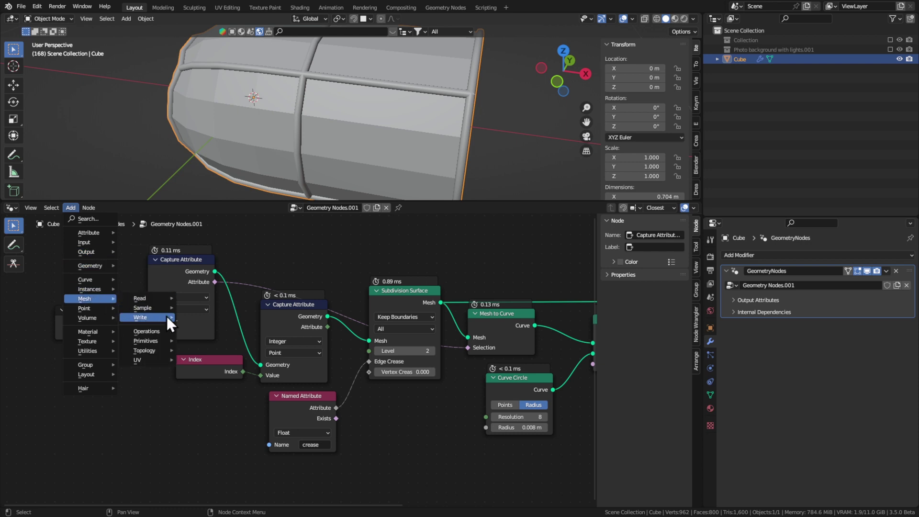
pyautogui.moveTo(159, 341)
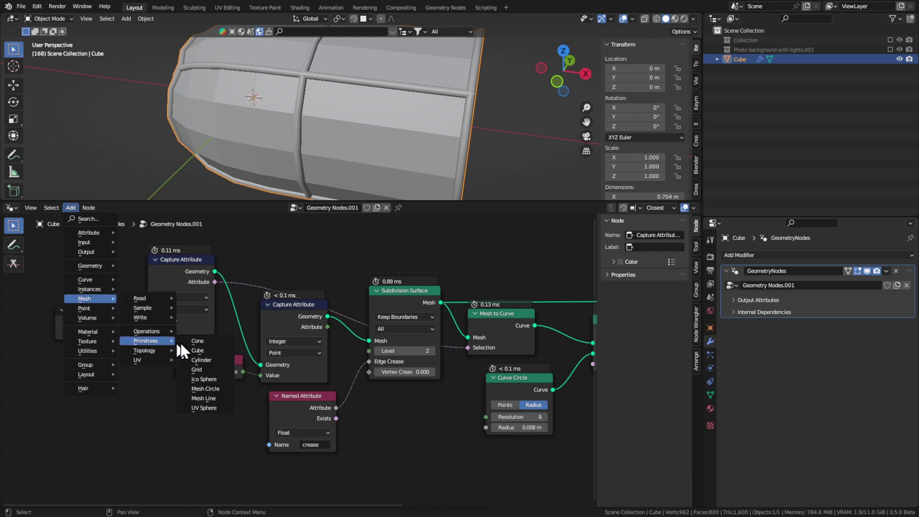
pyautogui.click(208, 379)
pyautogui.click(268, 421)
# Step: Add an Instance on Points node and connect the Ico Sphere's Mesh to its Instance input
pyautogui.hotkey('shift', 'a')
pyautogui.write('instance on')
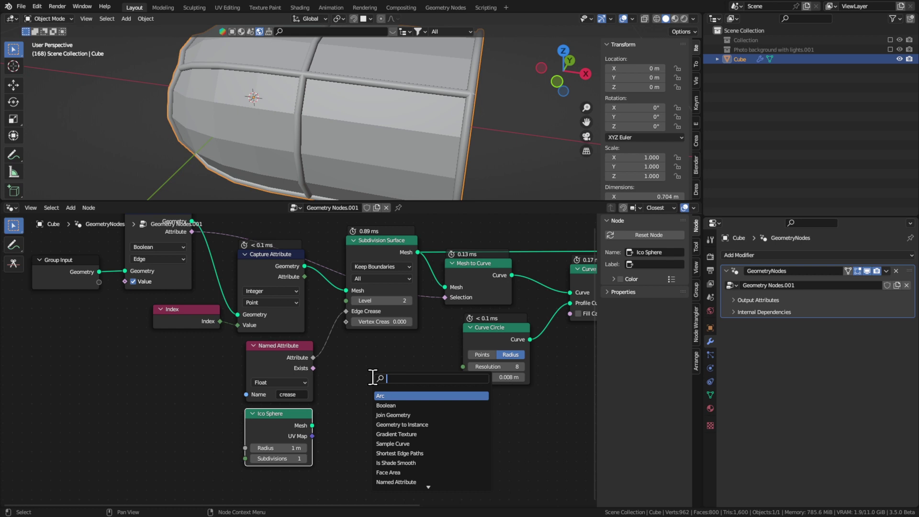
pyautogui.press('Return')
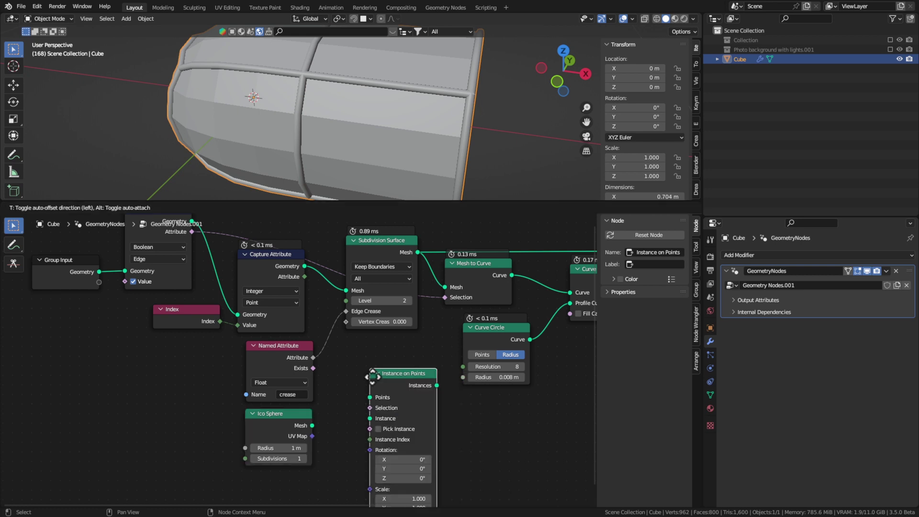
pyautogui.click(373, 377)
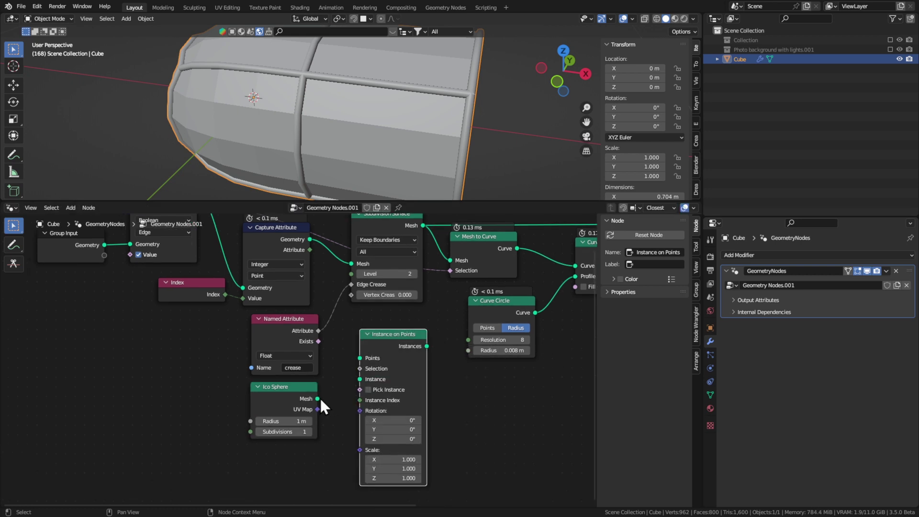
pyautogui.moveTo(317, 398); pyautogui.dragTo(360, 379)
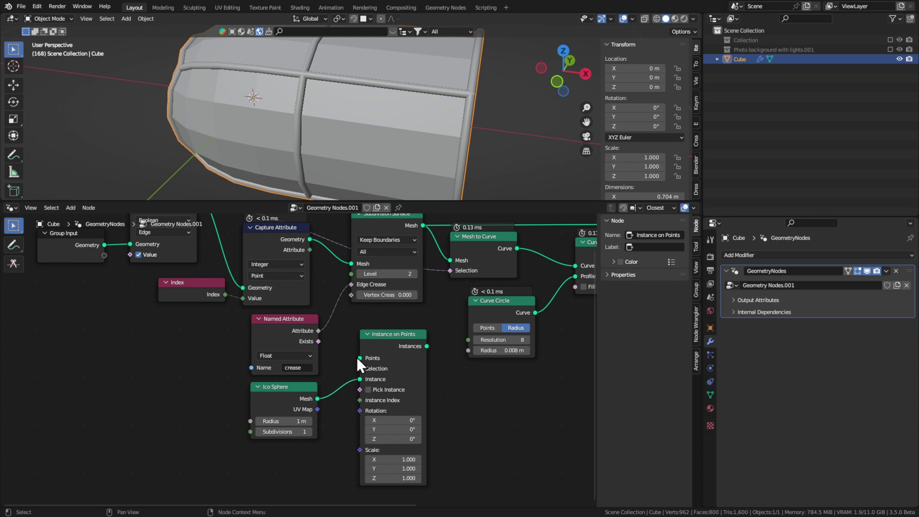
# Step: Connect the Subdivision Surface mesh to the Points of Instance on Points, and its Instances output to Join Geometry
pyautogui.moveTo(356, 329); pyautogui.dragTo(344, 356, button='middle')
pyautogui.moveTo(271, 414); pyautogui.dragTo(335, 402)
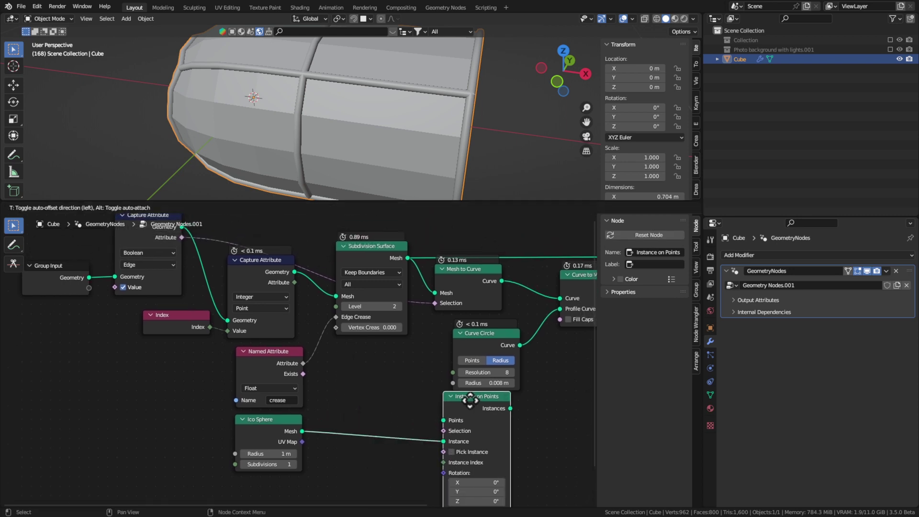
pyautogui.scroll(-2, 377, 353)
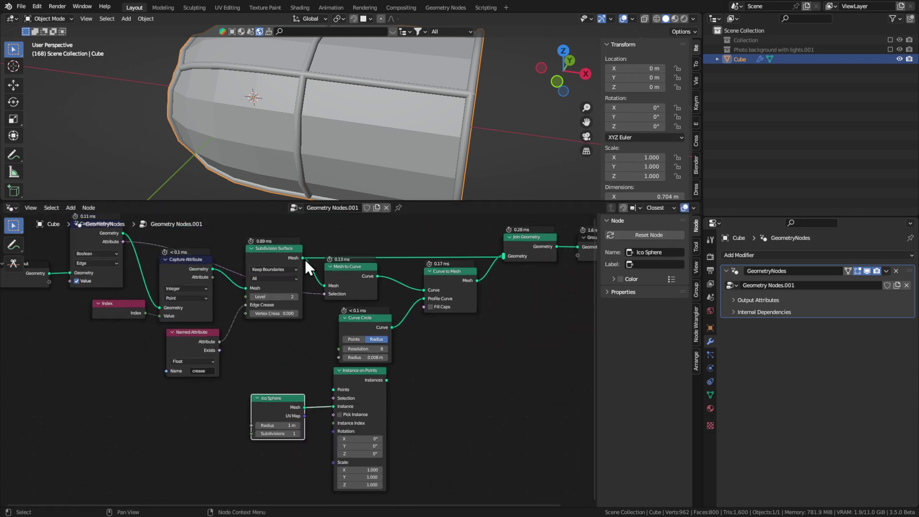
pyautogui.moveTo(304, 259); pyautogui.dragTo(504, 279)
pyautogui.keyDown('shift'); pyautogui.scroll(2, 384, 398); pyautogui.keyUp('shift')
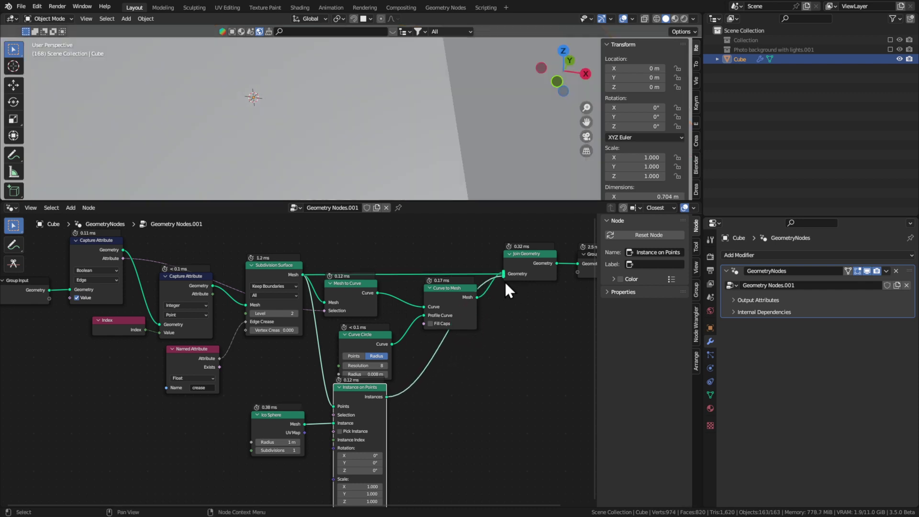
# Step: Set the Ico Sphere's radius to 0.02 m
pyautogui.click(277, 442)
pyautogui.write('.01')
pyautogui.press('Return')
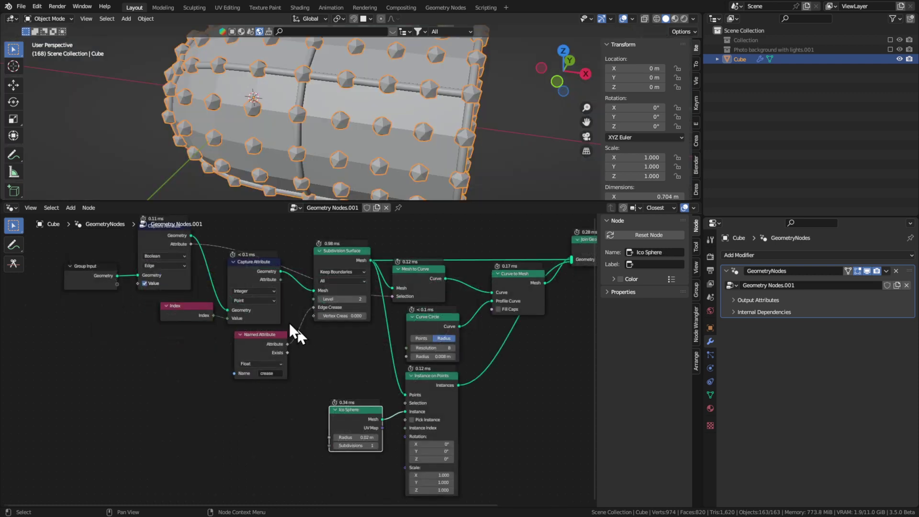
# Step: Add an Equal Compare node fed by the Attribute output of the Integer Capture Attribute node, and place it above the Ico Sphere
pyautogui.moveTo(290, 325); pyautogui.dragTo(288, 339)
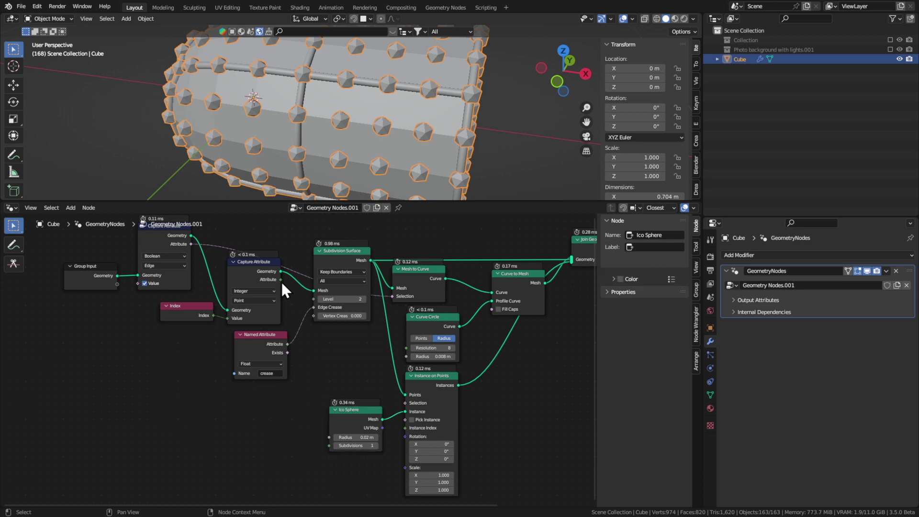
pyautogui.moveTo(281, 281); pyautogui.dragTo(283, 293)
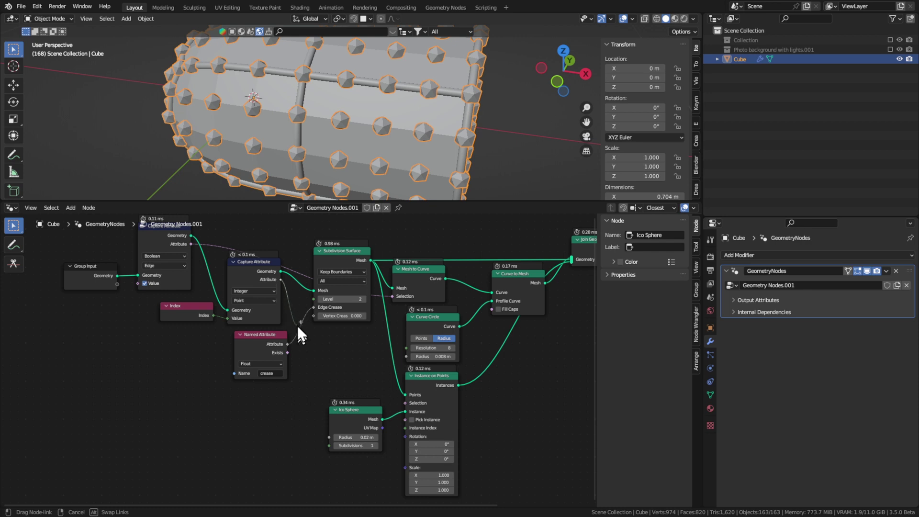
pyautogui.moveTo(298, 327); pyautogui.dragTo(313, 351)
pyautogui.moveTo(316, 370); pyautogui.dragTo(317, 369)
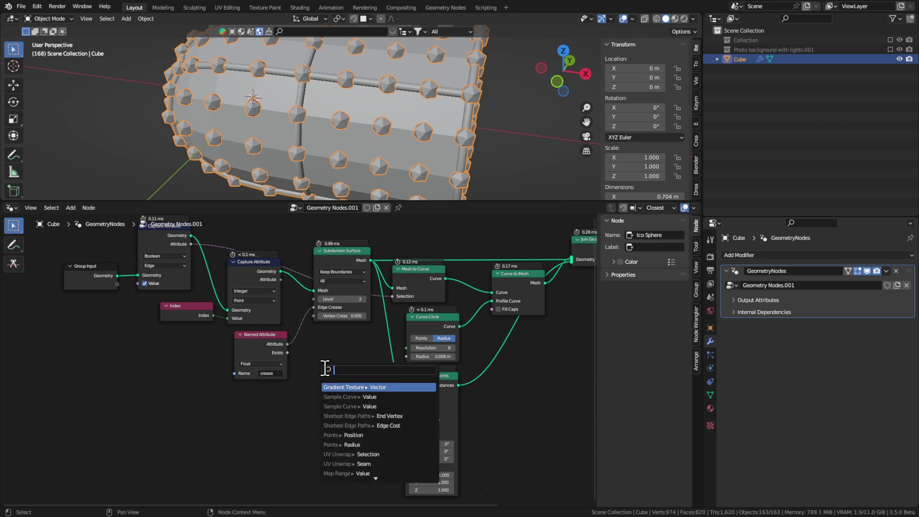
pyautogui.write('equa')
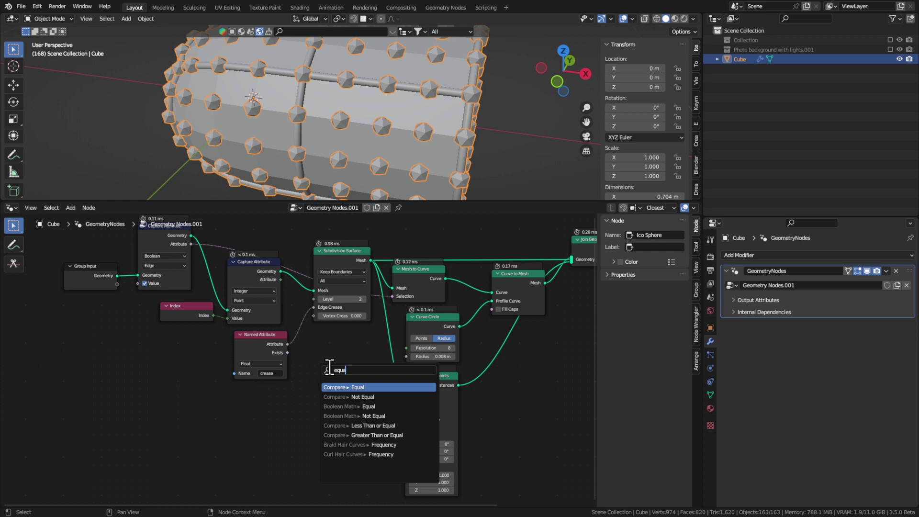
pyautogui.press('Return')
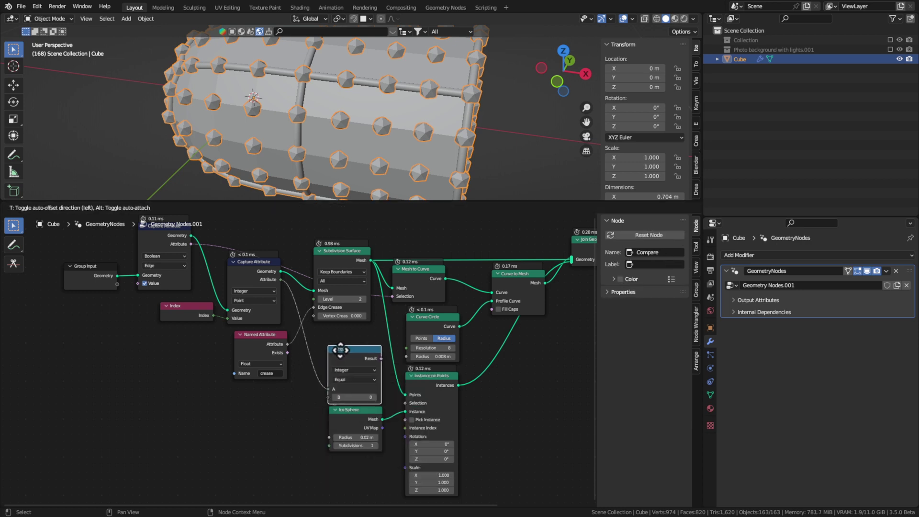
pyautogui.click(330, 347)
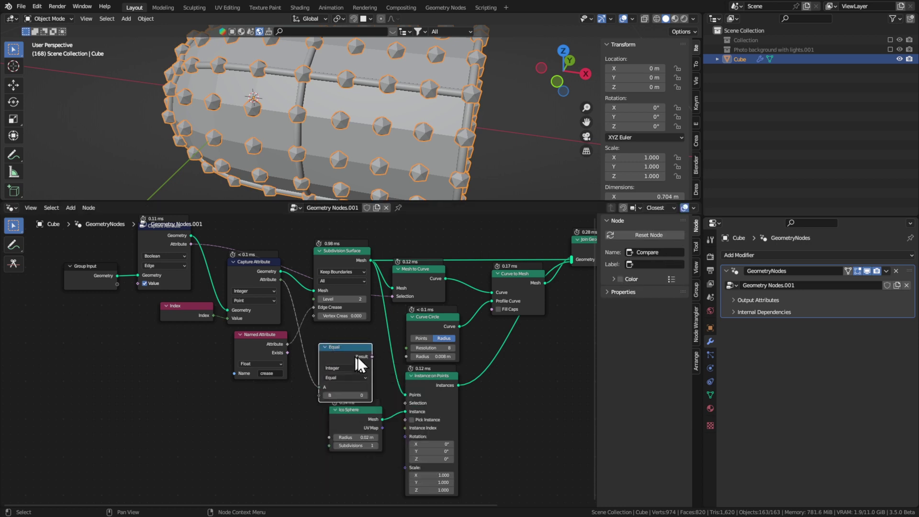
# Step: Duplicate the Index node below the Named Attribute node and connect the copy to input B of the Equal node
pyautogui.moveTo(357, 357); pyautogui.dragTo(341, 334, button='middle')
pyautogui.keyDown('shift'); pyautogui.click(175, 295); pyautogui.keyUp('shift')
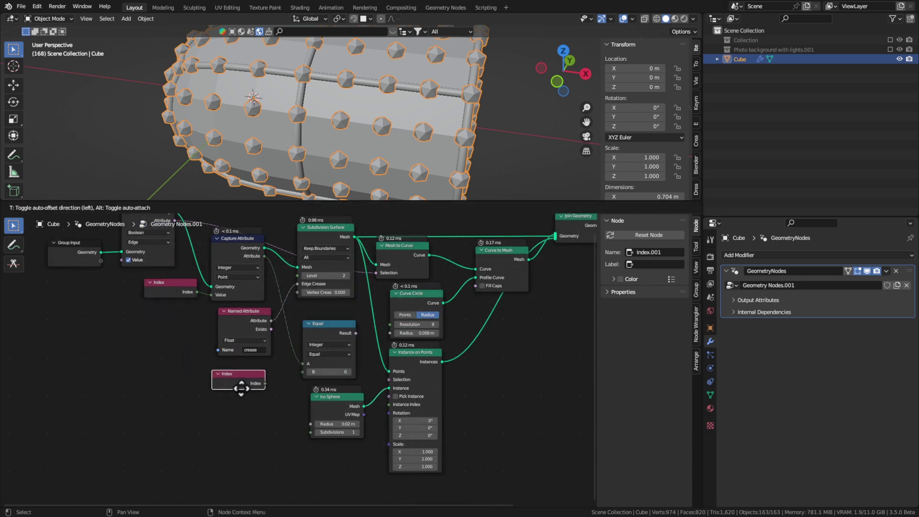
pyautogui.click(253, 390)
pyautogui.moveTo(279, 389); pyautogui.dragTo(303, 376)
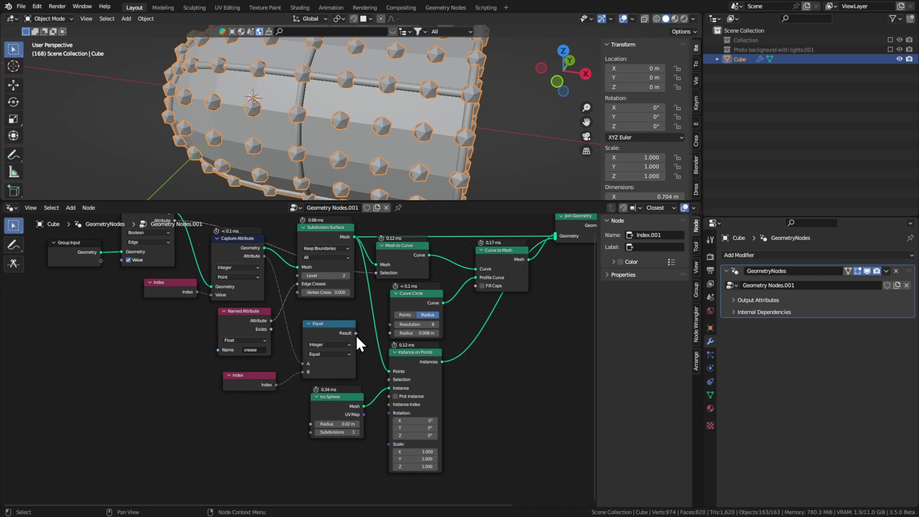
# Step: Connect the Equal node's Result to the Selection of Instance on Points so that only original points get spheres
pyautogui.moveTo(356, 336); pyautogui.dragTo(358, 340)
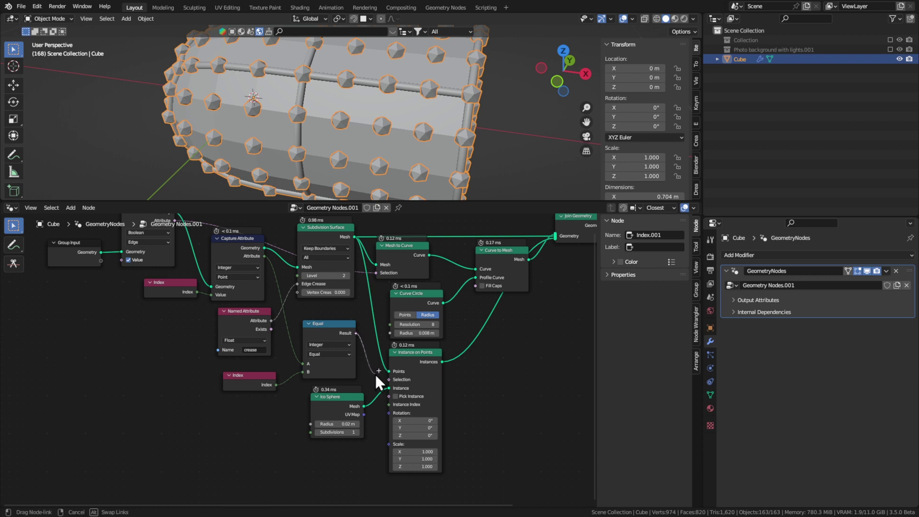
pyautogui.moveTo(375, 377); pyautogui.dragTo(388, 383)
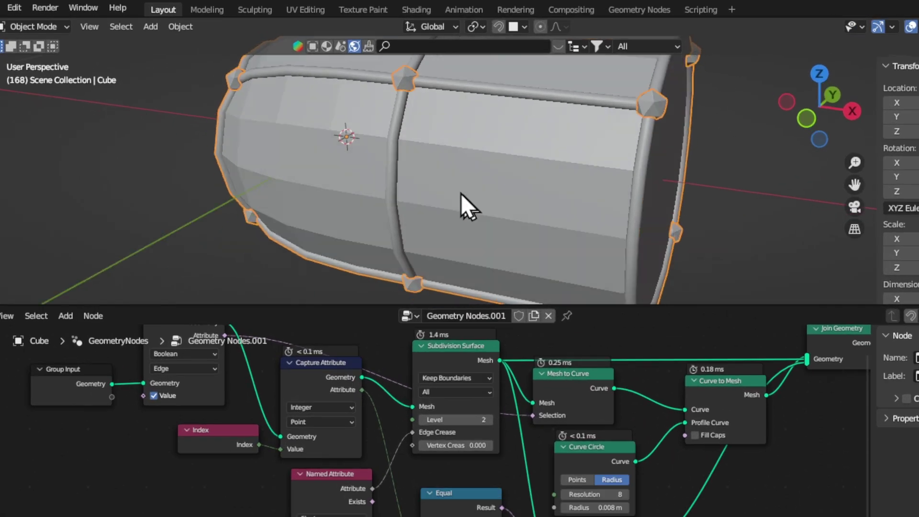
pyautogui.moveTo(330, 135); pyautogui.dragTo(299, 145, button='middle')
pyautogui.moveTo(415, 221); pyautogui.dragTo(443, 181, button='middle')
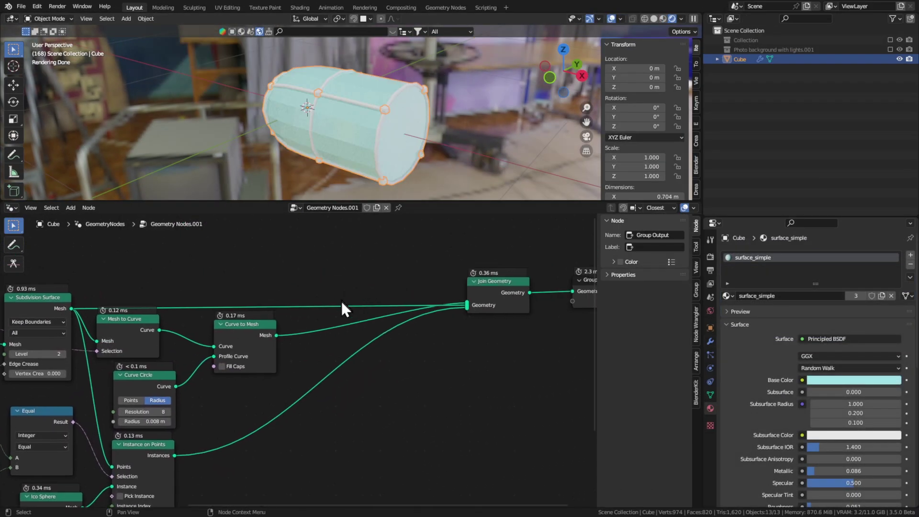
# Step: Insert a Set Material node on the link between Subdivision Surface and Join Geometry
pyautogui.hotkey('shift', 'a')
pyautogui.write('set mater')
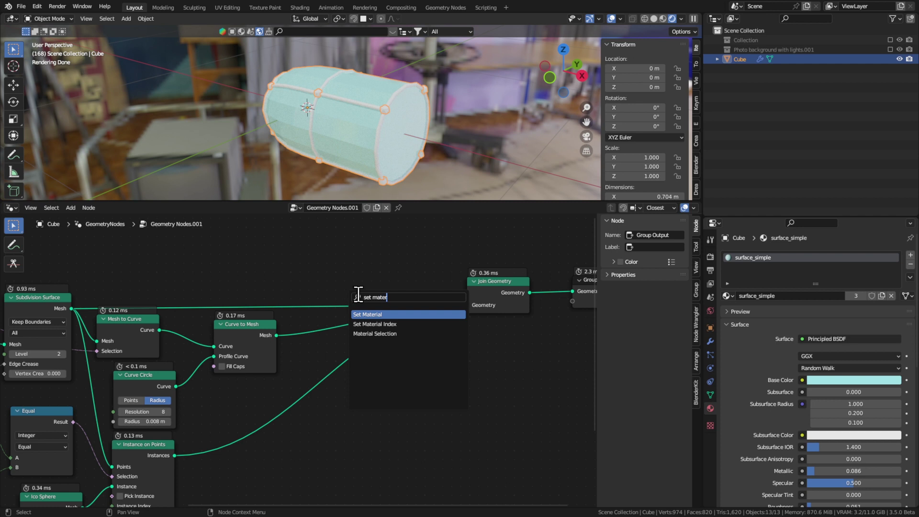
pyautogui.press('Return')
pyautogui.click(357, 286)
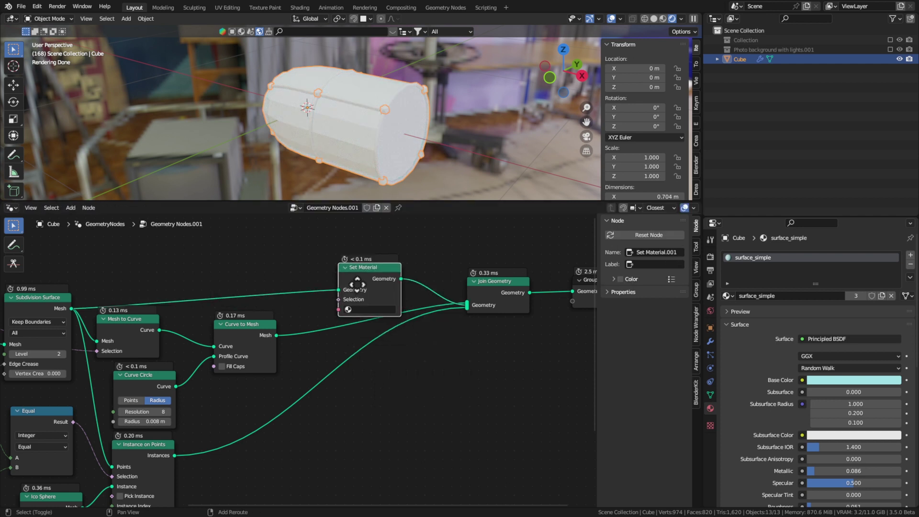
# Step: Duplicate the Set Material node onto the Curve to Mesh and Instance on Points links, and space the three nodes apart
pyautogui.hotkey('shift', 'd')
pyautogui.click(358, 338)
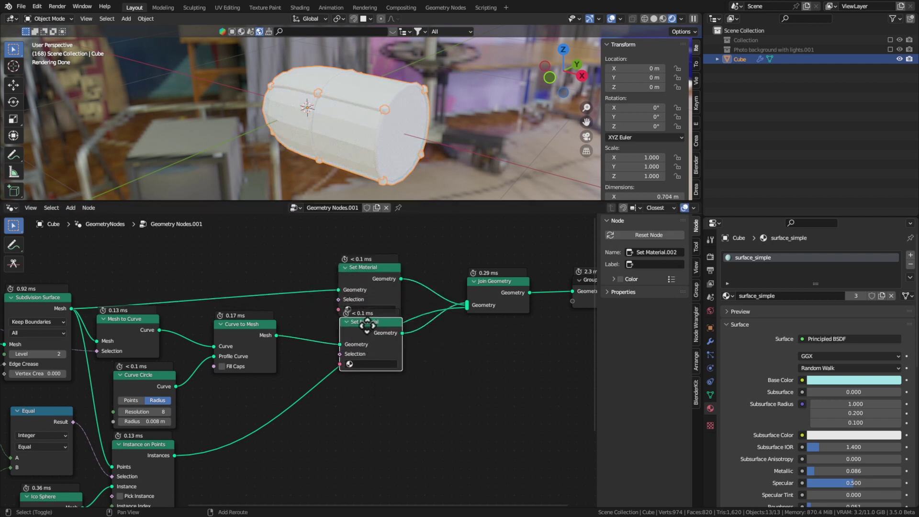
pyautogui.hotkey('shift', 'd')
pyautogui.click(368, 404)
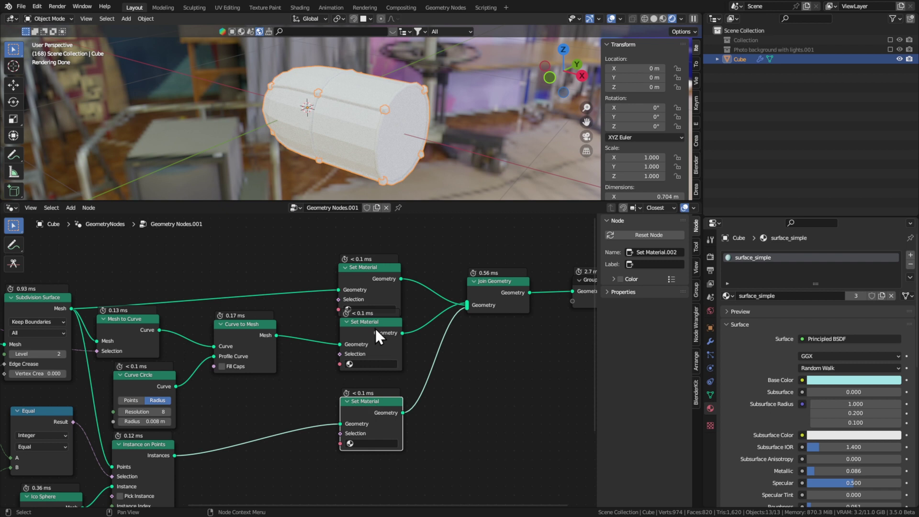
pyautogui.click(375, 340)
pyautogui.moveTo(375, 340); pyautogui.dragTo(375, 340)
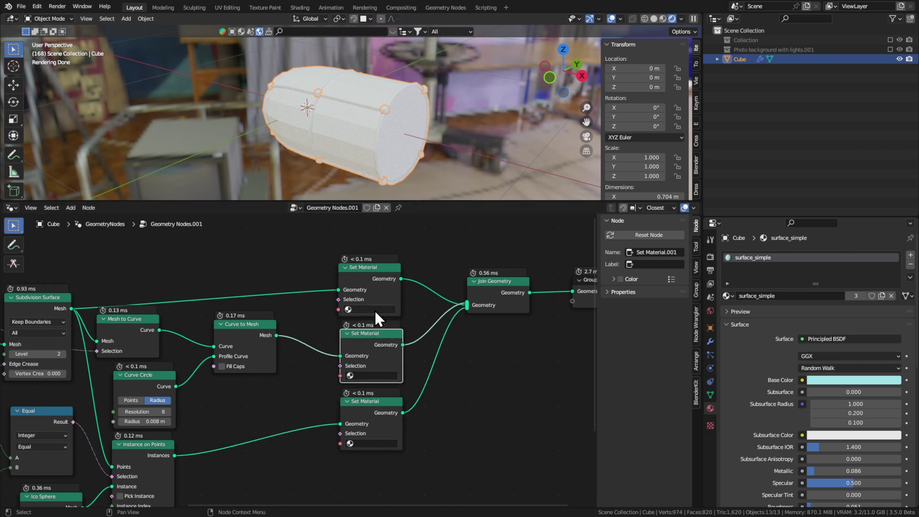
# Step: Assign the surface_simple material in the Set Material node of the subdivided surface
pyautogui.click(375, 310)
pyautogui.write('sur')
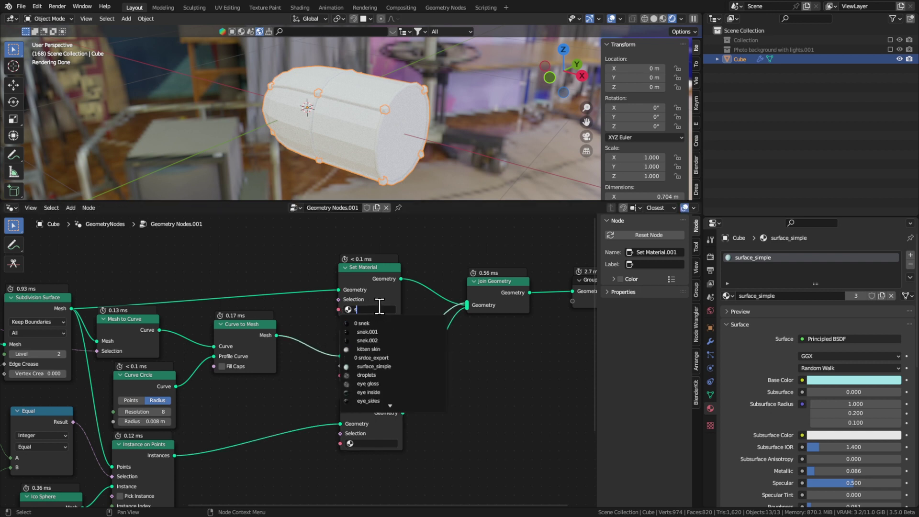
pyautogui.click(378, 323)
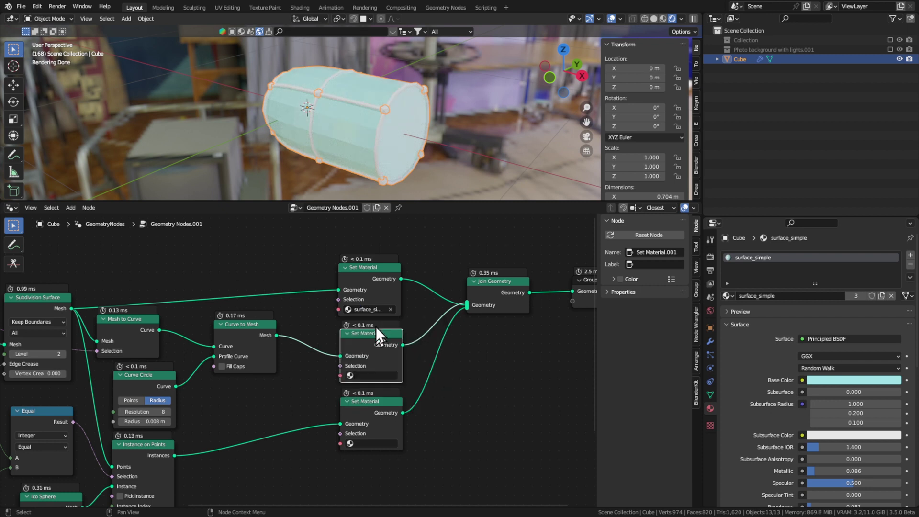
# Step: Assign the wire_black material in the Set Material nodes of the edge tubes and the point spheres
pyautogui.click(375, 372)
pyautogui.write('wire')
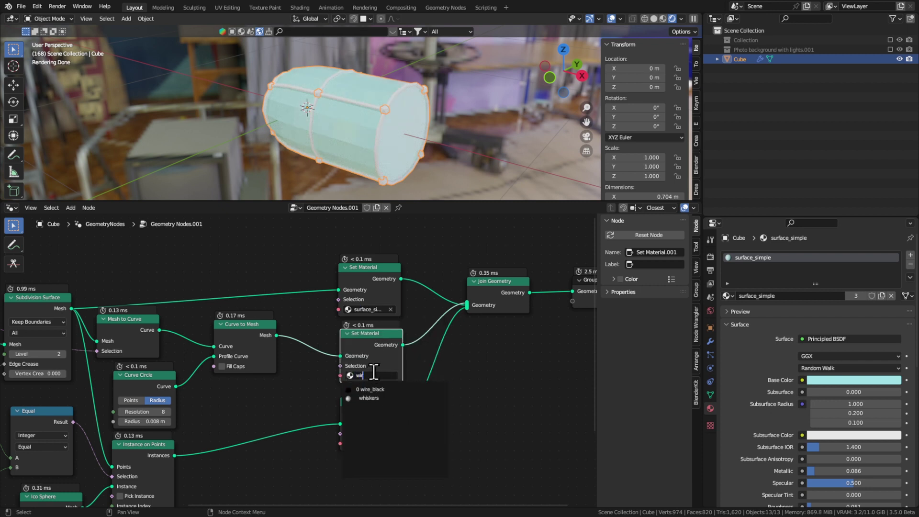
pyautogui.click(374, 389)
pyautogui.click(367, 442)
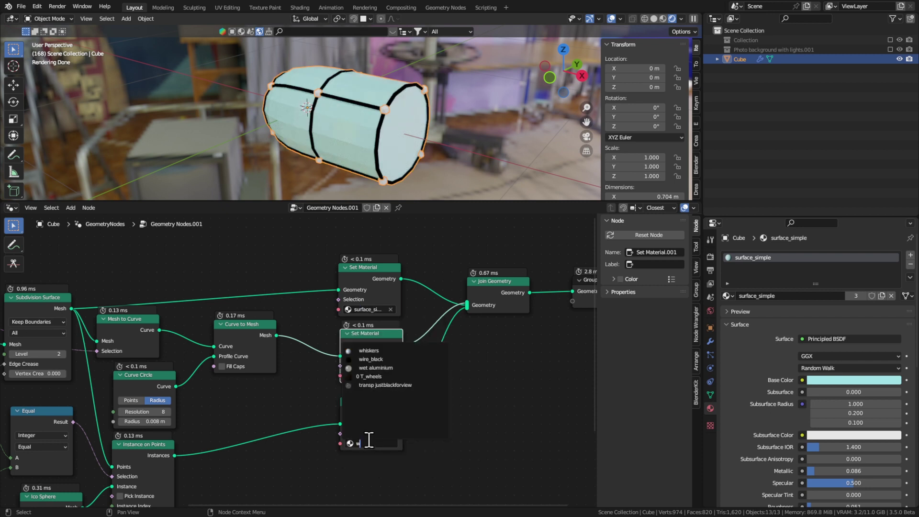
pyautogui.write('wire')
pyautogui.click(372, 350)
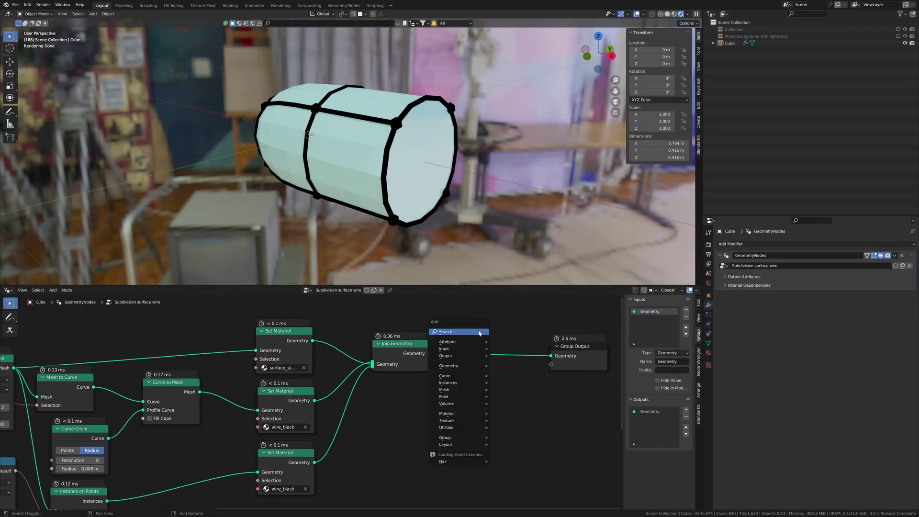
# Step: Insert a Set Shade Smooth node between Join Geometry and the Group Output
pyautogui.click(478, 331)
pyautogui.write('se')
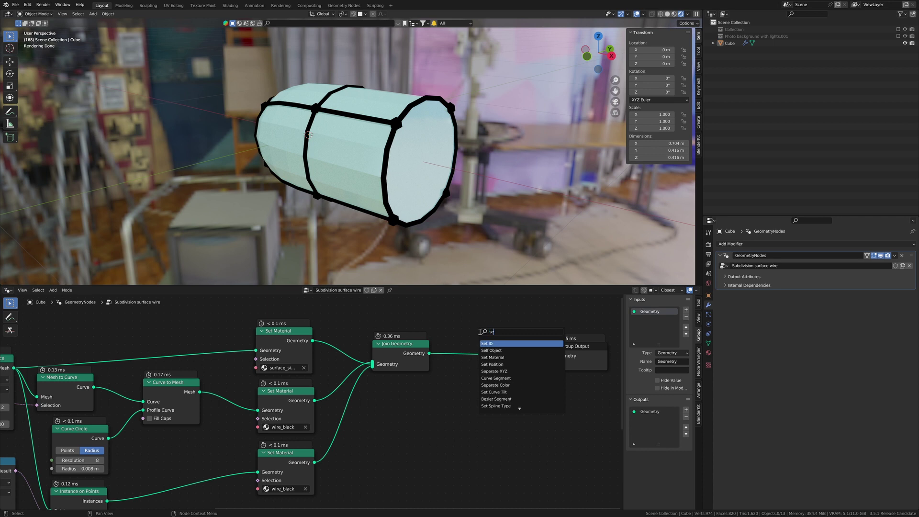
pyautogui.write('t sh')
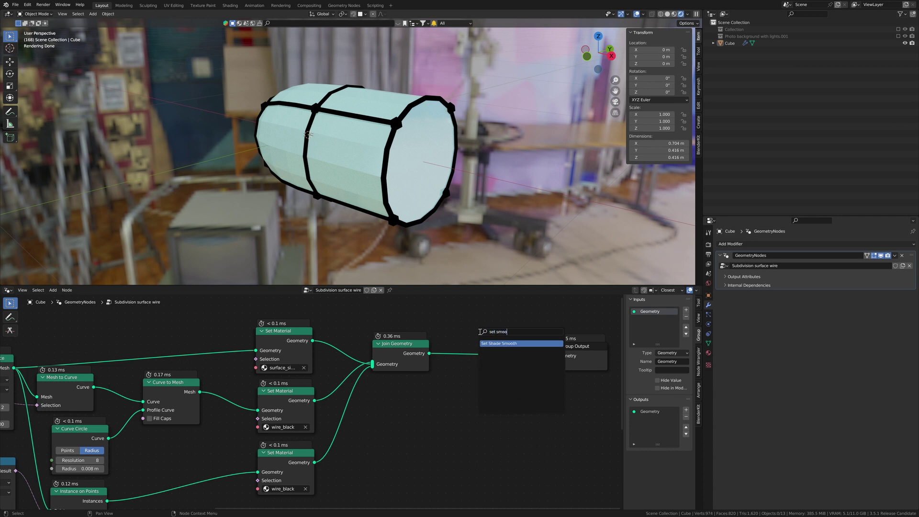
pyautogui.press('Return')
pyautogui.click(462, 342)
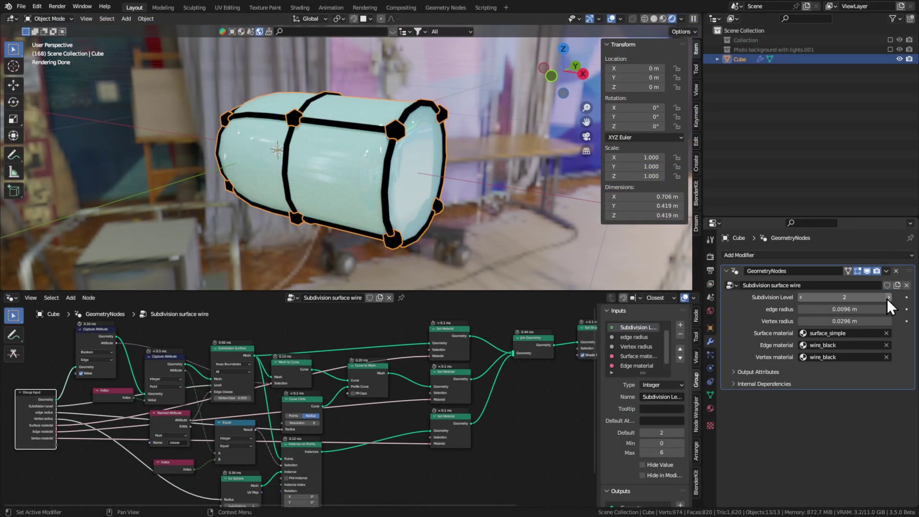
# Step: Try other Subdivision Level values in the modifier, return it to 2, and adjust the edge radius
pyautogui.click(889, 296)
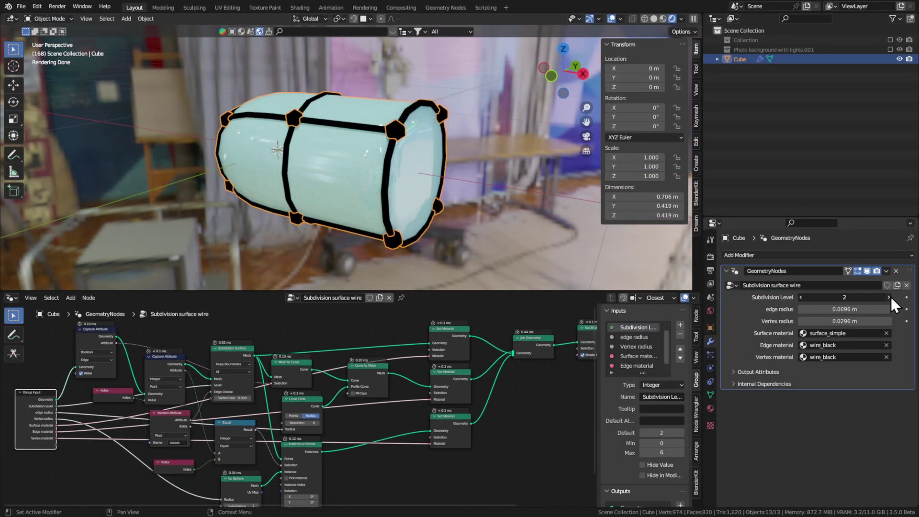
pyautogui.click(802, 297)
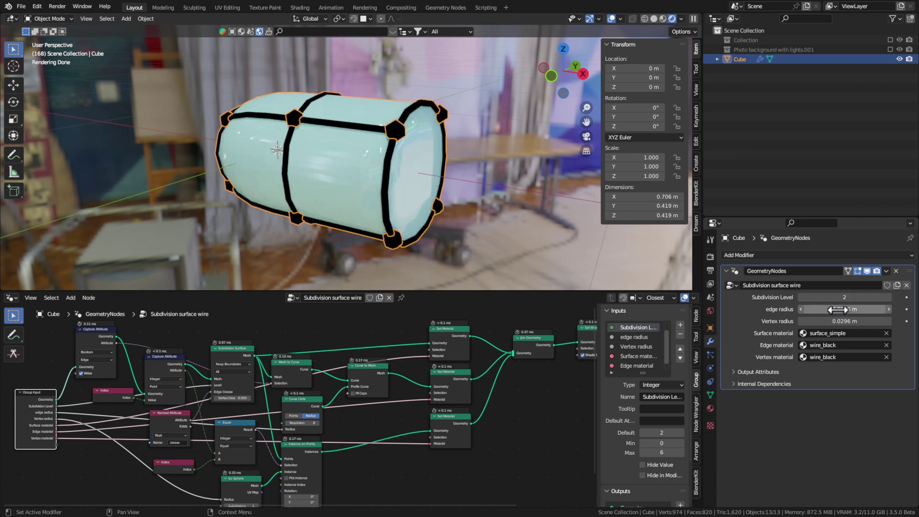
pyautogui.moveTo(840, 310)
pyautogui.mouseDown()
pyautogui.moveTo(848, 310)
pyautogui.moveTo(837, 309)
pyautogui.moveTo(839, 322)
pyautogui.mouseUp()
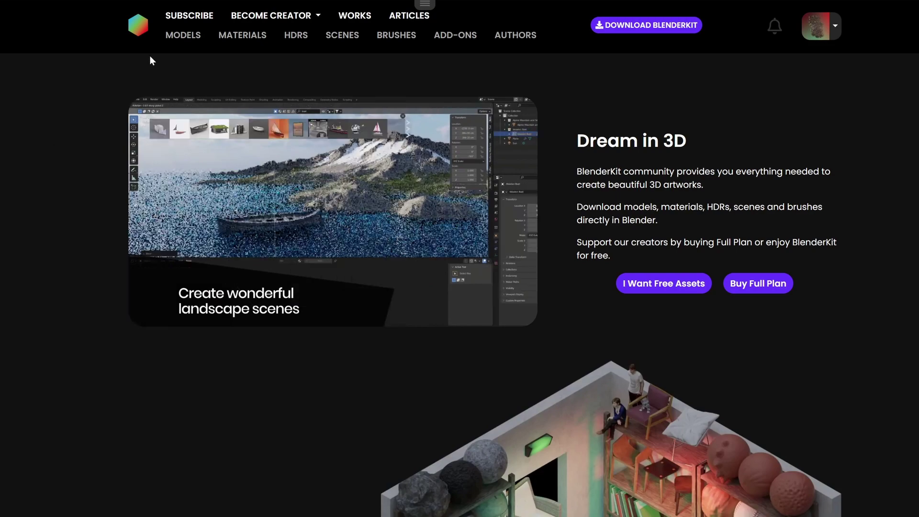
# Step: On the BlenderKit website, search the models for "wireframe" and open the Subdivision wireframe render setup page to view it
pyautogui.click(190, 40)
pyautogui.write('wire')
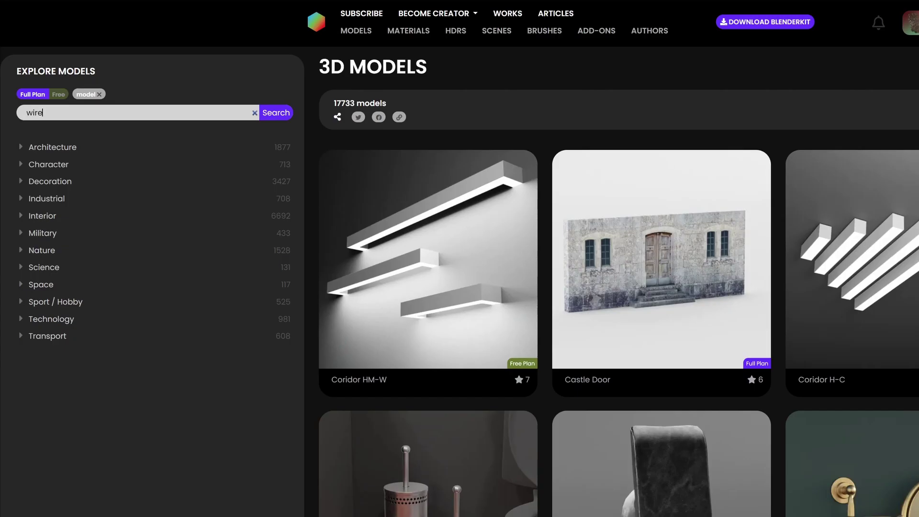
pyautogui.write('frame')
pyautogui.press('Return')
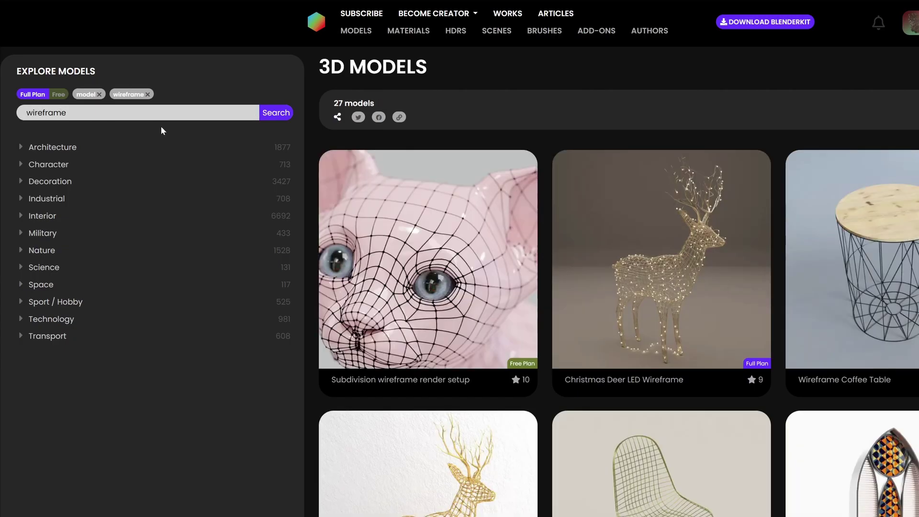
pyautogui.click(326, 280)
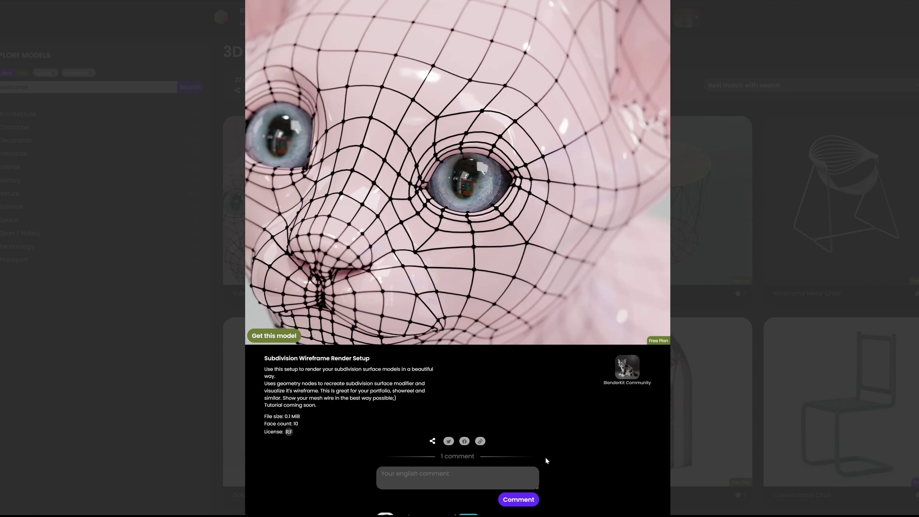
pyautogui.scroll(2, 544, 457)
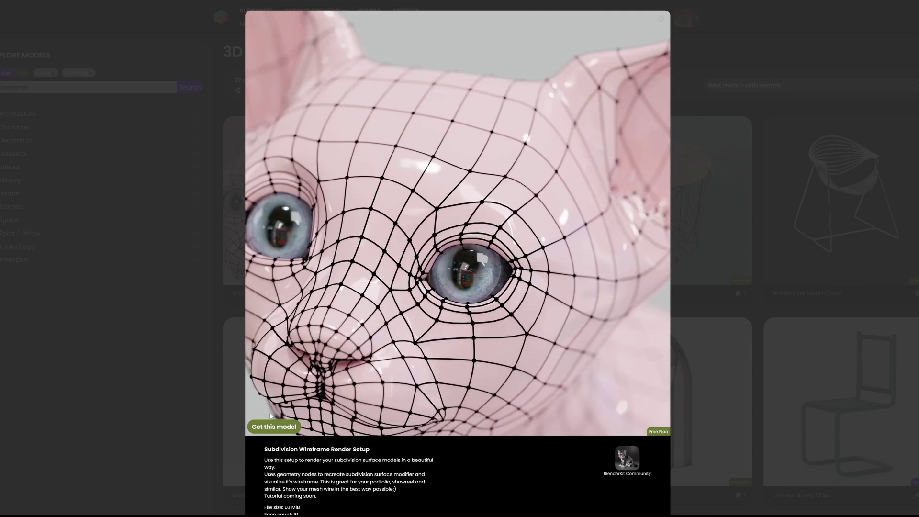